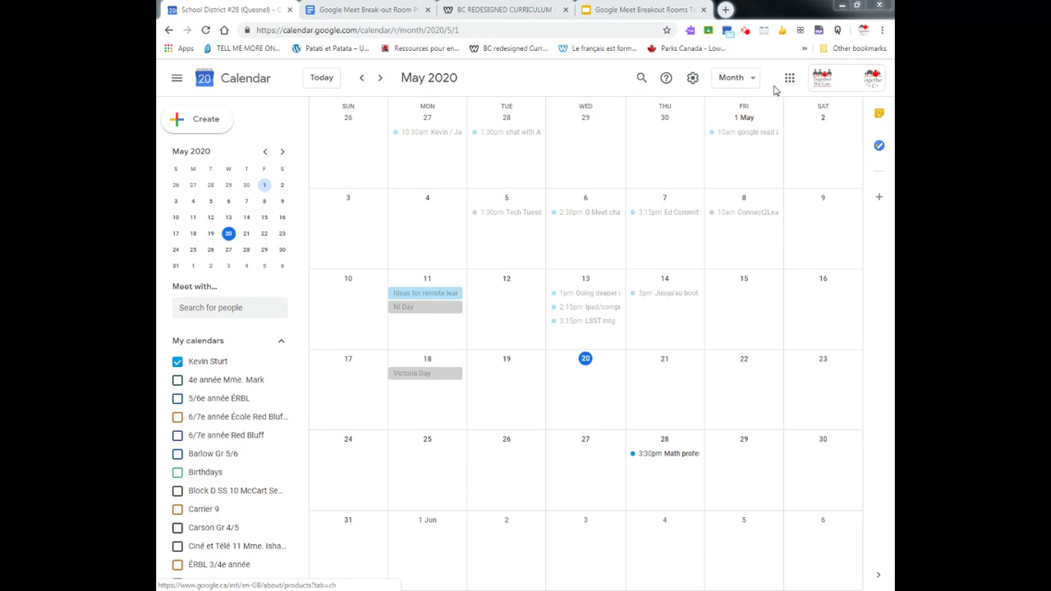
- Create a timed 20 May event titled 'Chat about novel'
left_click(572, 395)
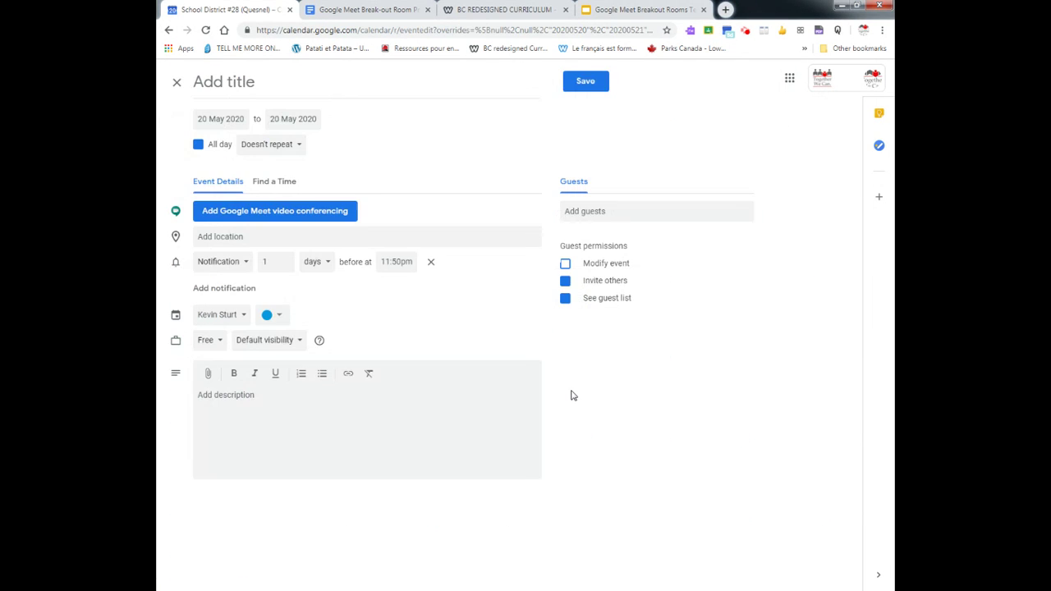
left_click(198, 146)
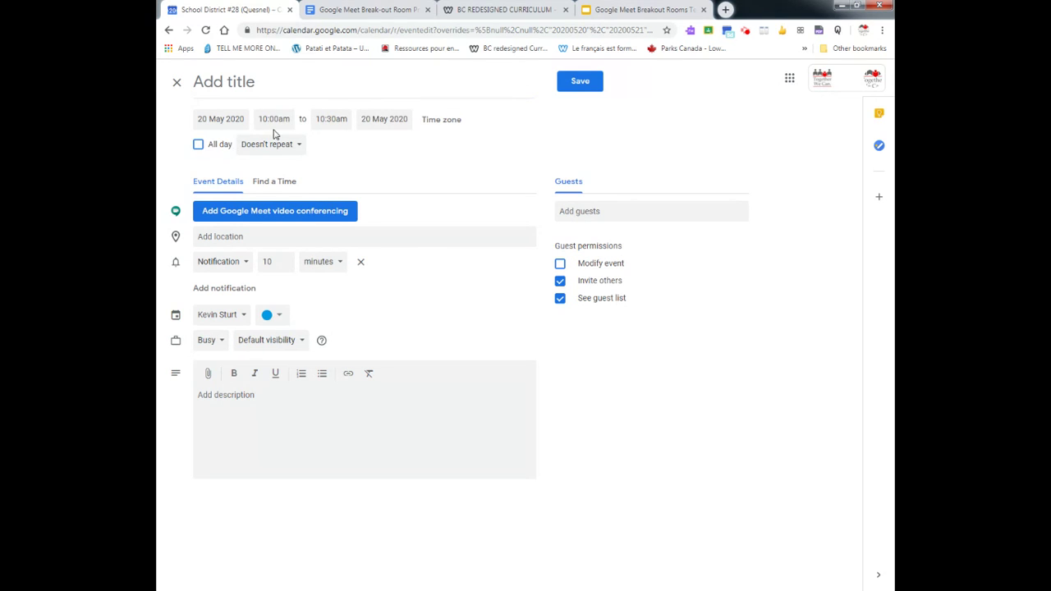
left_click(260, 86)
type("Ch")
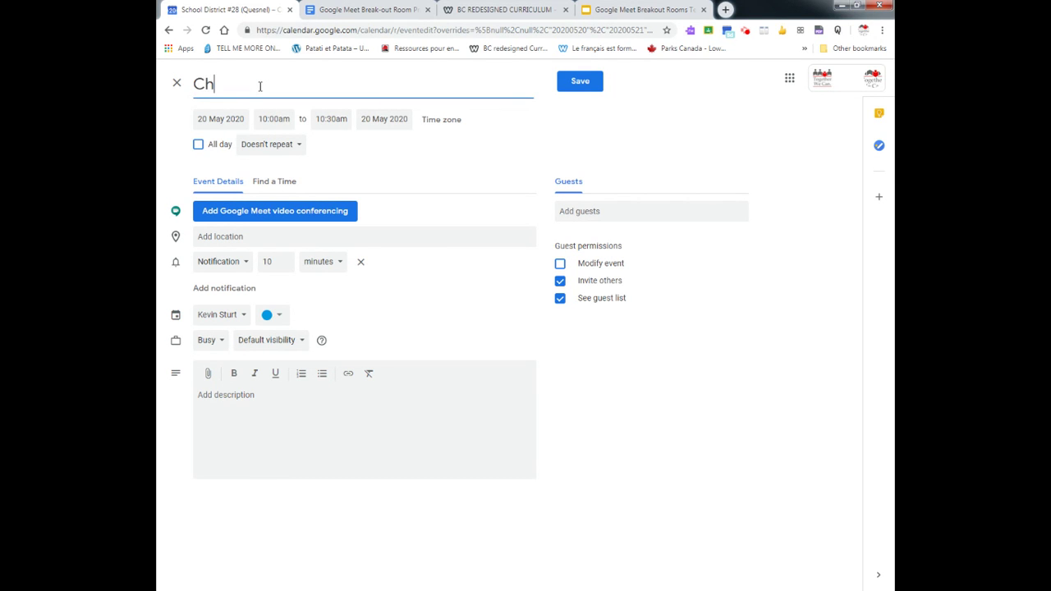
type("at about novel")
- Attach Google Meet video conferencing, removing and re-adding it once
left_click(271, 215)
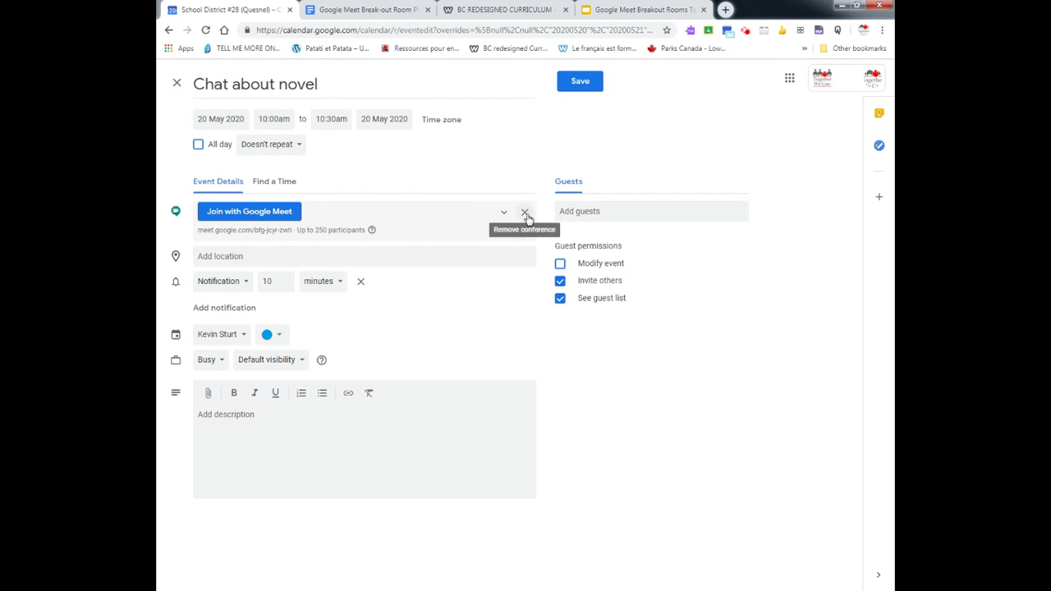
left_click(525, 215)
left_click(265, 217)
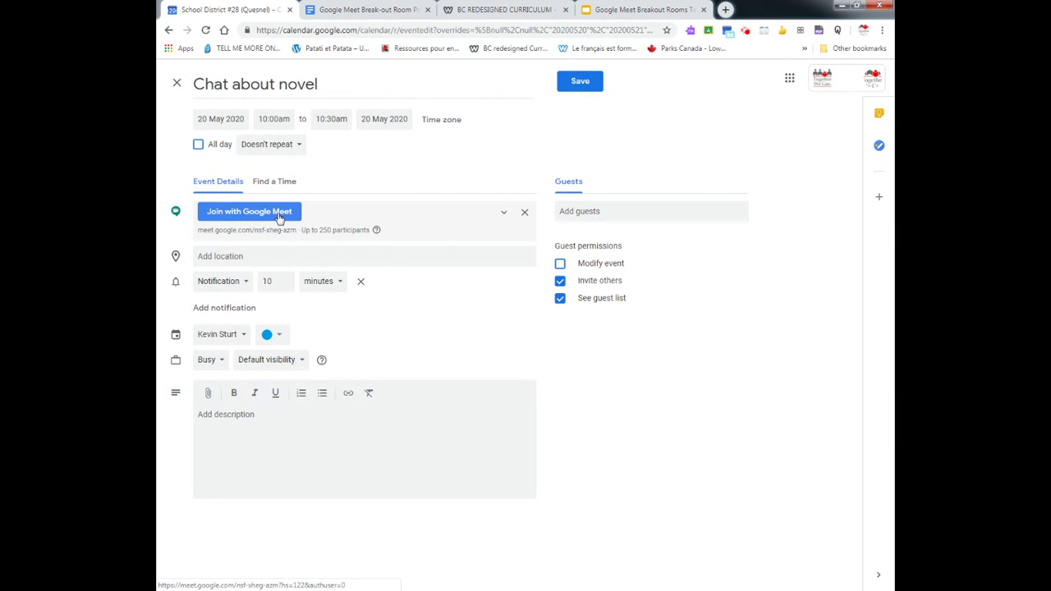
- Copy the event's Google Meet link address
right_click(279, 218)
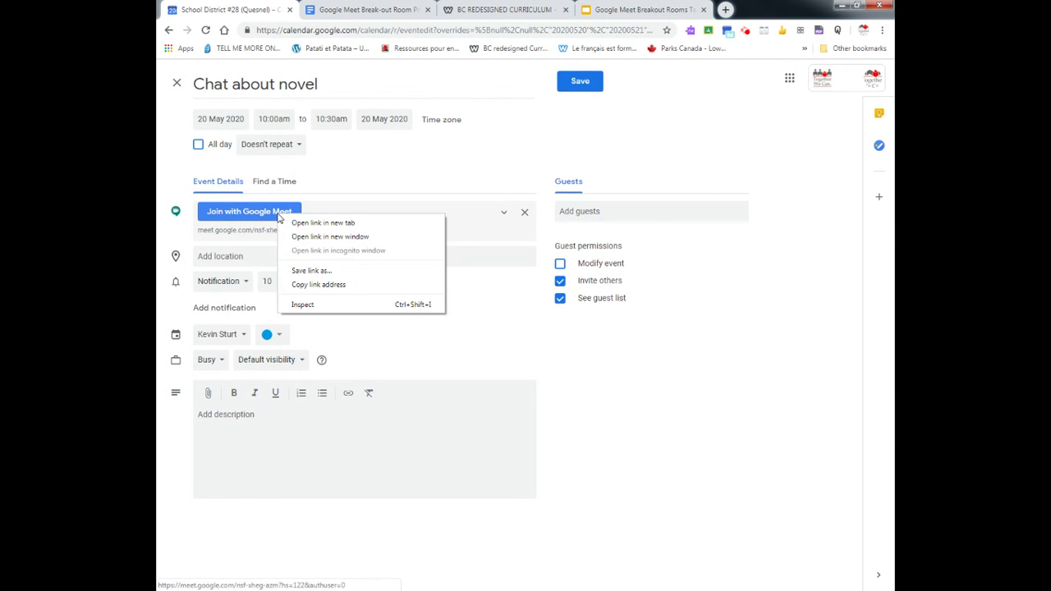
left_click(318, 285)
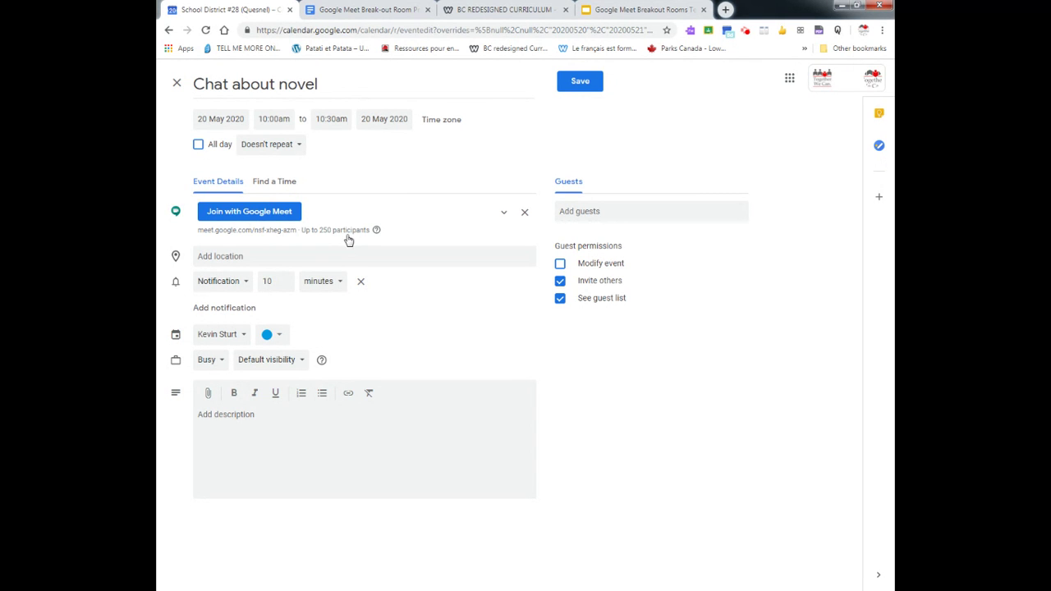
- Paste the Meet link into Breakout room 1's Code hyperlinks cell in the practice document
left_click(358, 10)
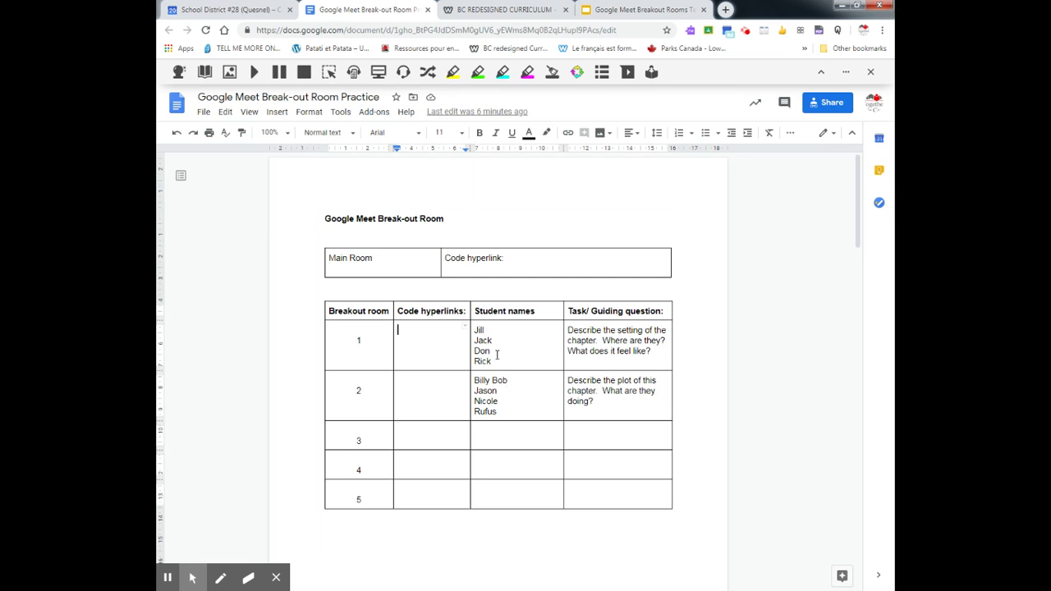
right_click(420, 334)
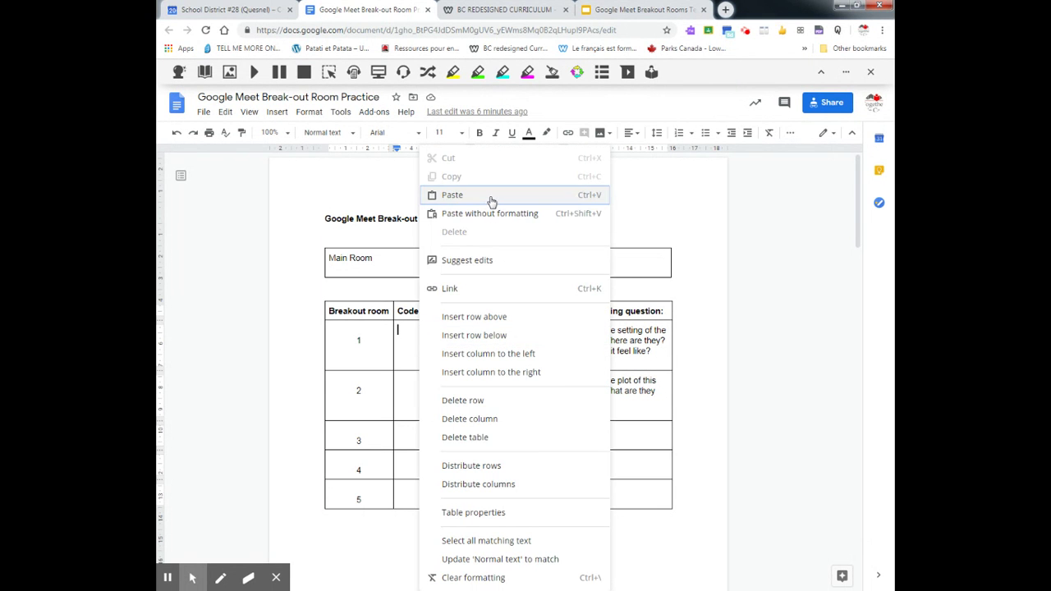
left_click(490, 199)
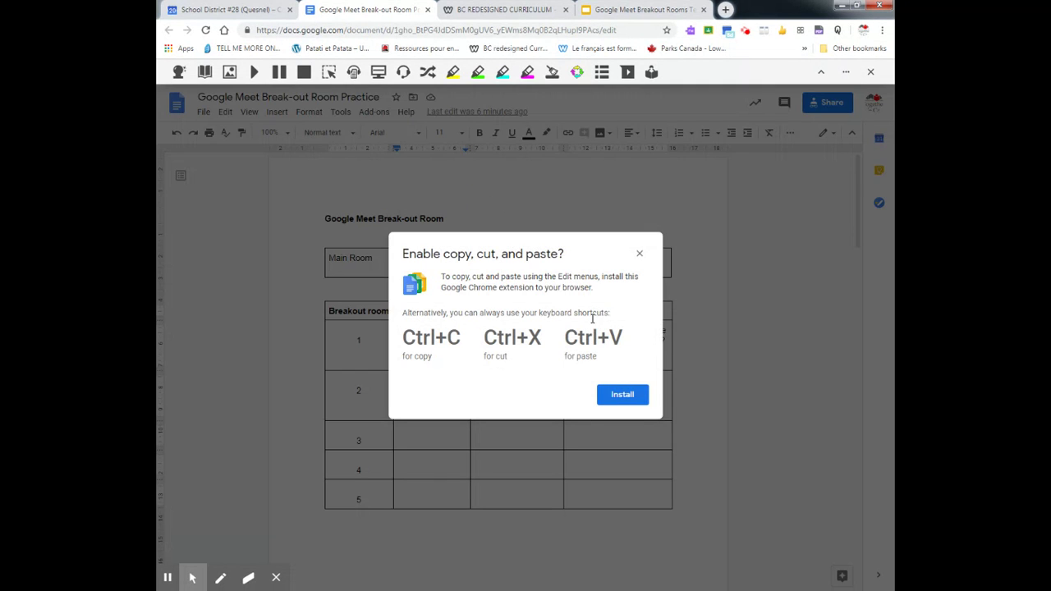
left_click(641, 254)
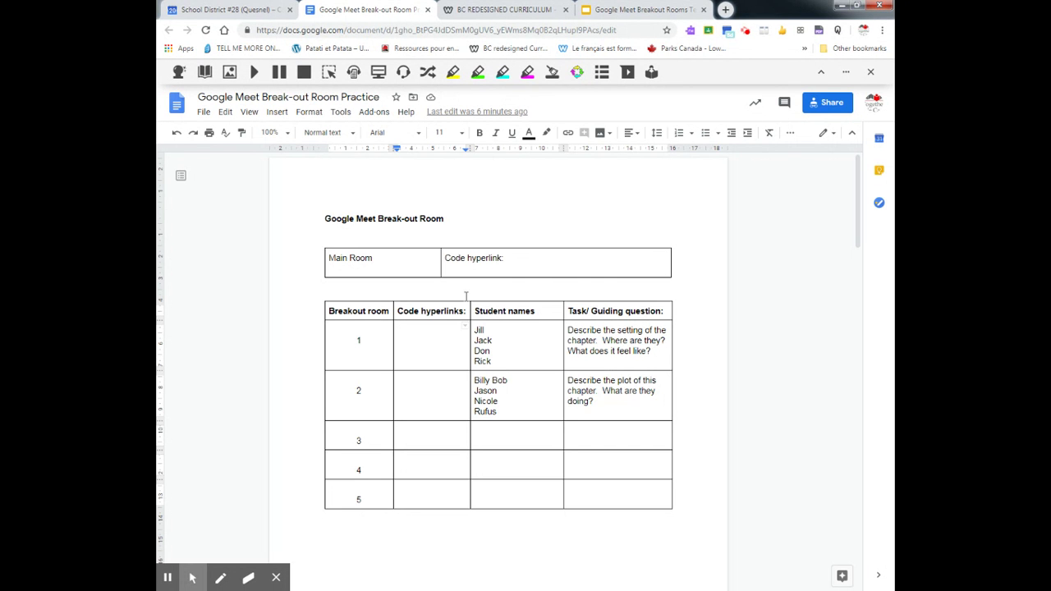
key("ctrl+v")
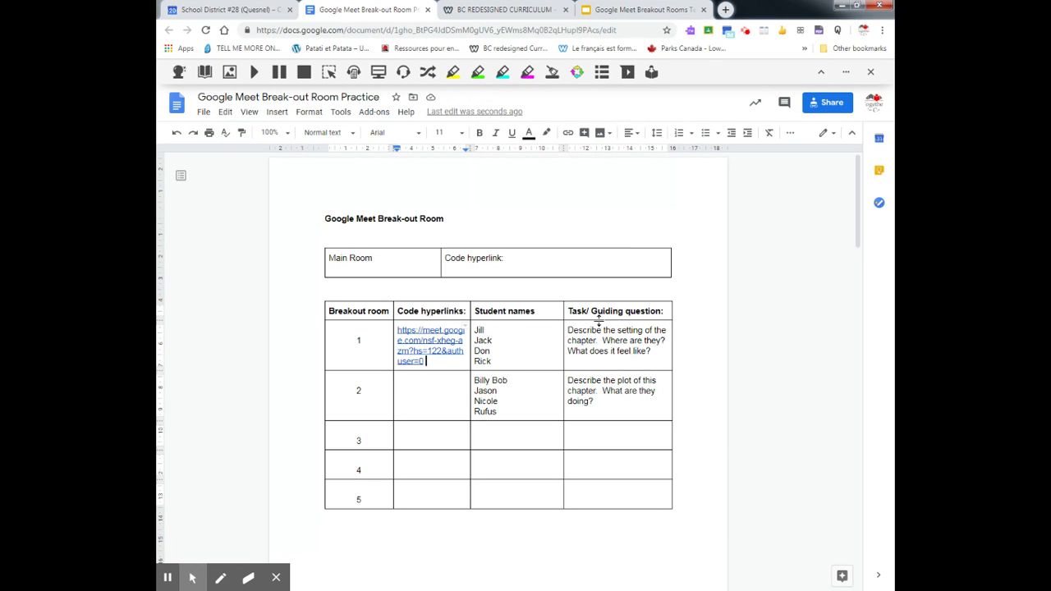
left_click(448, 391)
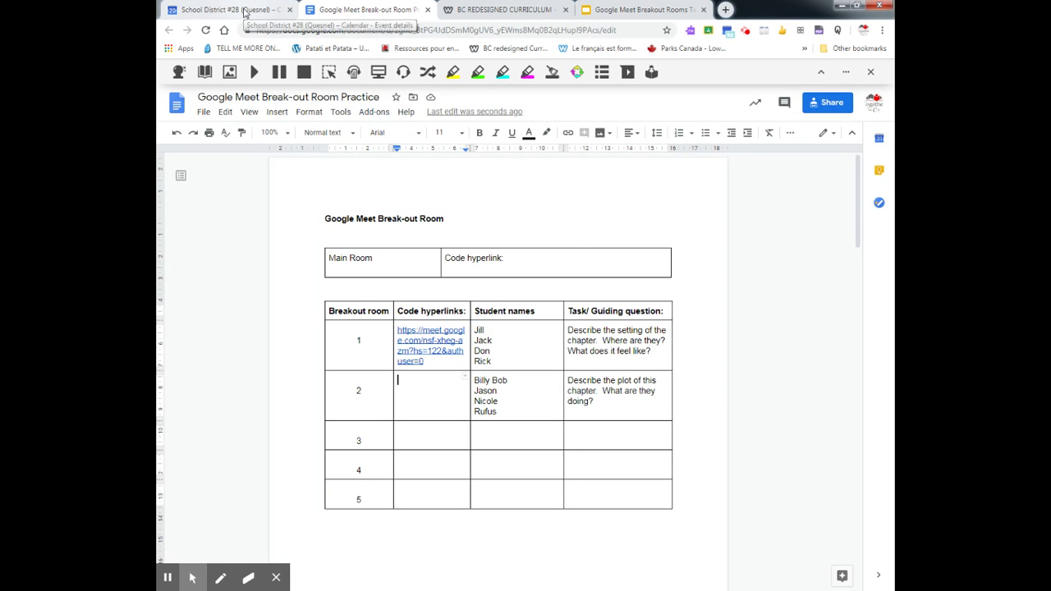
- Replace the event's Meet conference with a new one and copy its link
left_click(244, 10)
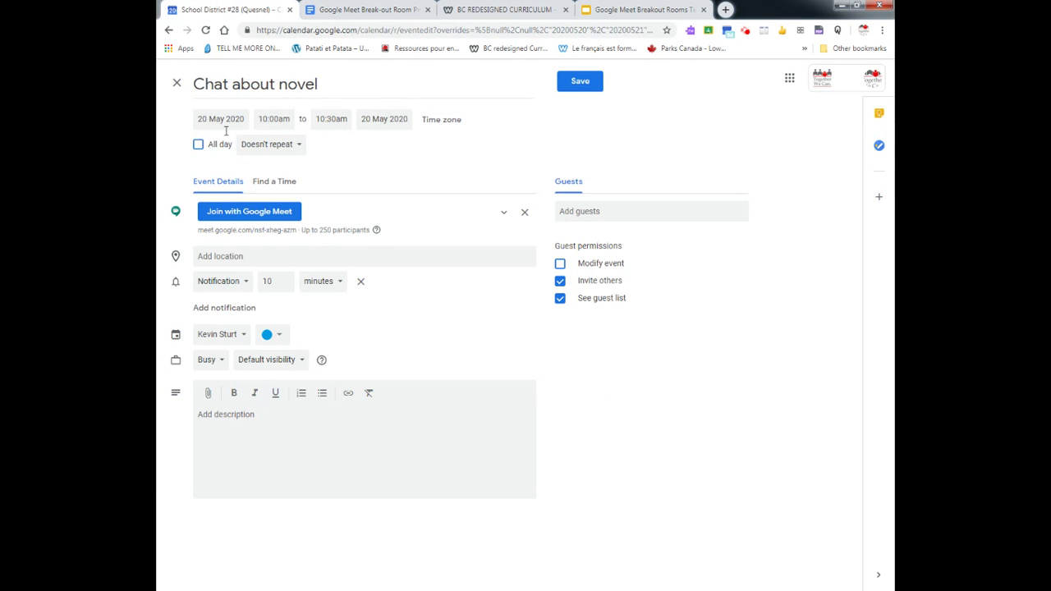
left_click(523, 215)
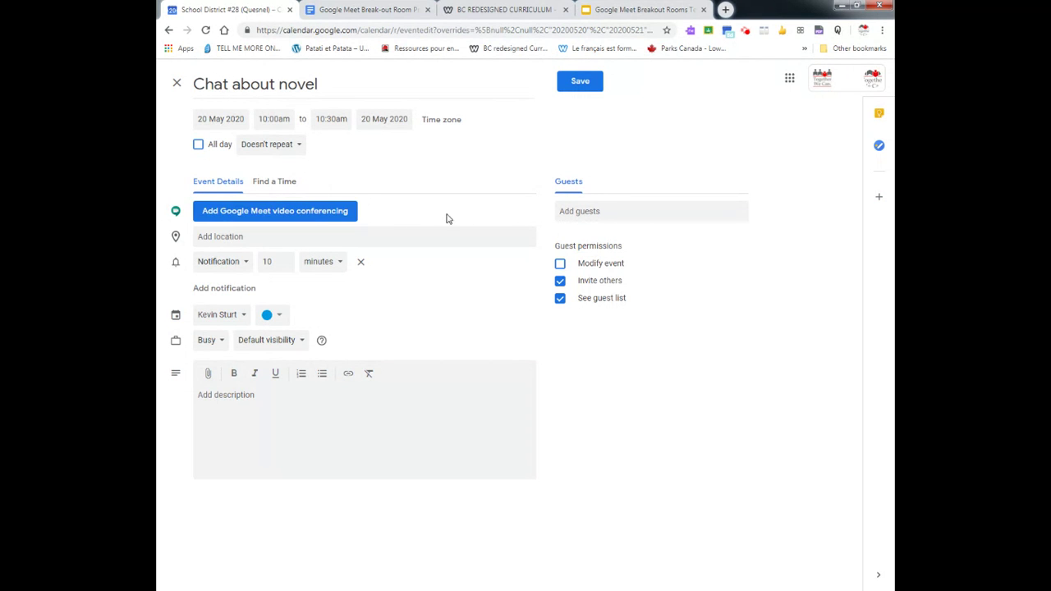
left_click(323, 212)
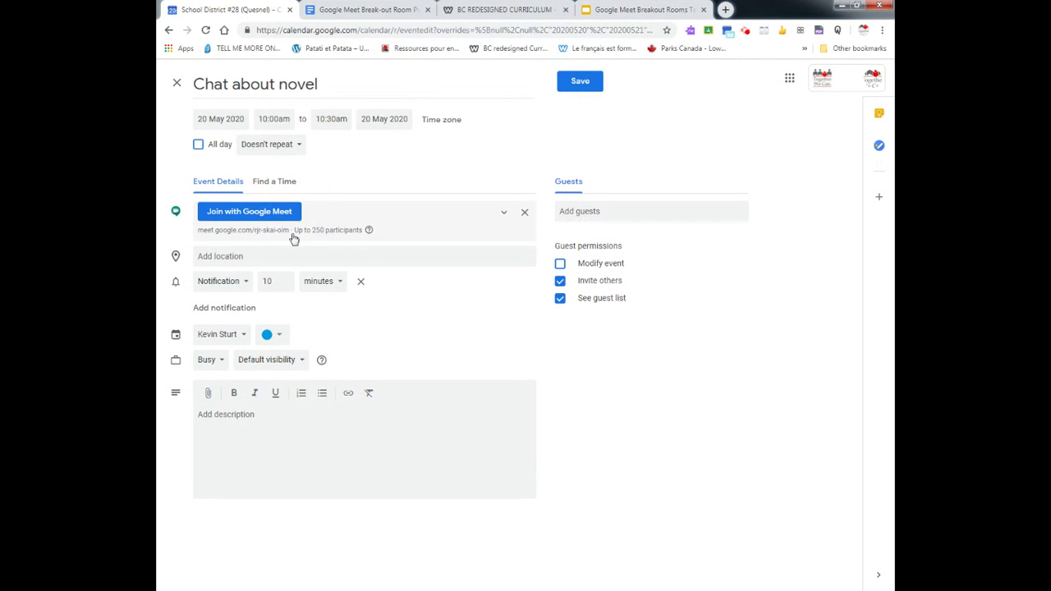
right_click(258, 213)
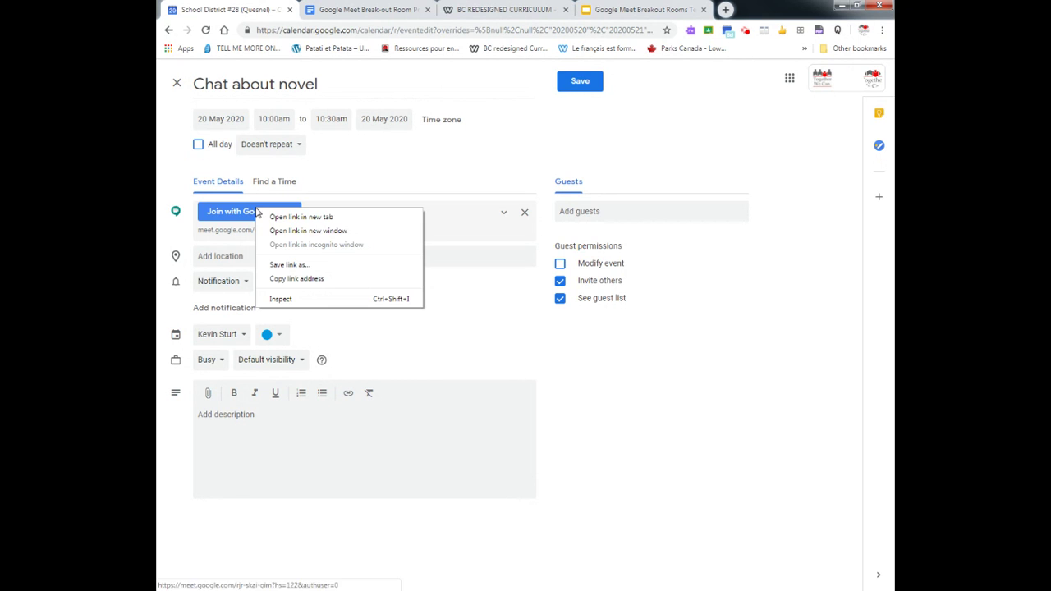
left_click(301, 278)
left_click(381, 10)
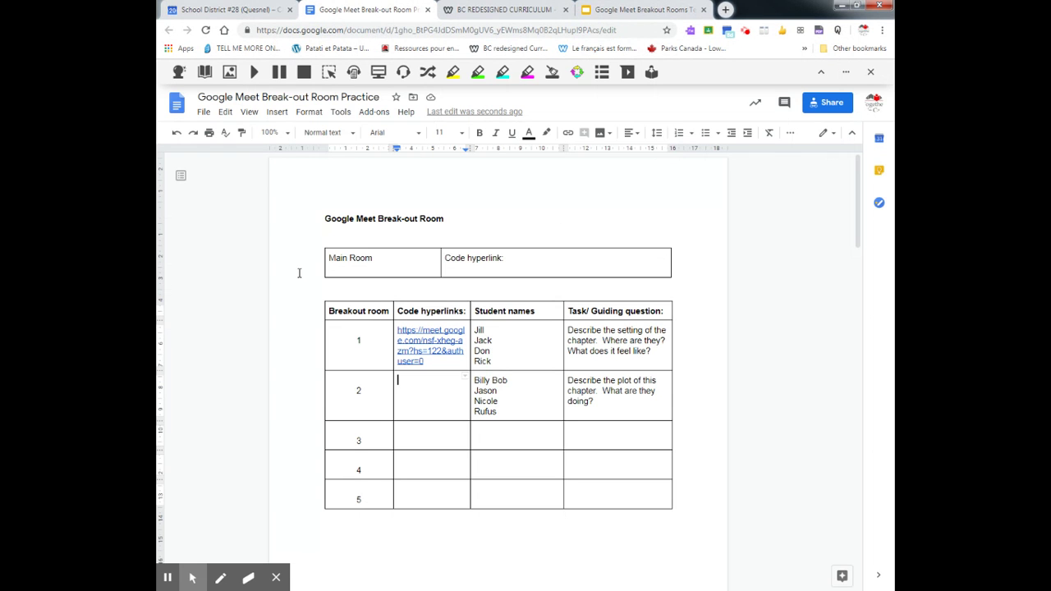
- Paste the new Meet link into room 2's cell and compare its code with room 1's
key("ctrl+v")
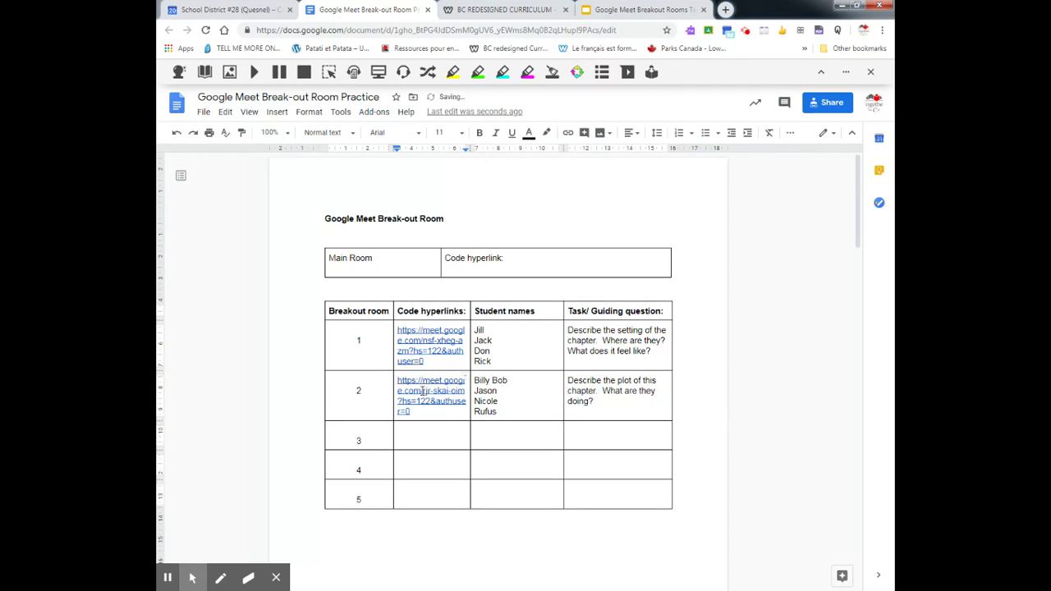
left_click_drag(423, 392, 465, 391)
left_click_drag(423, 338, 470, 356)
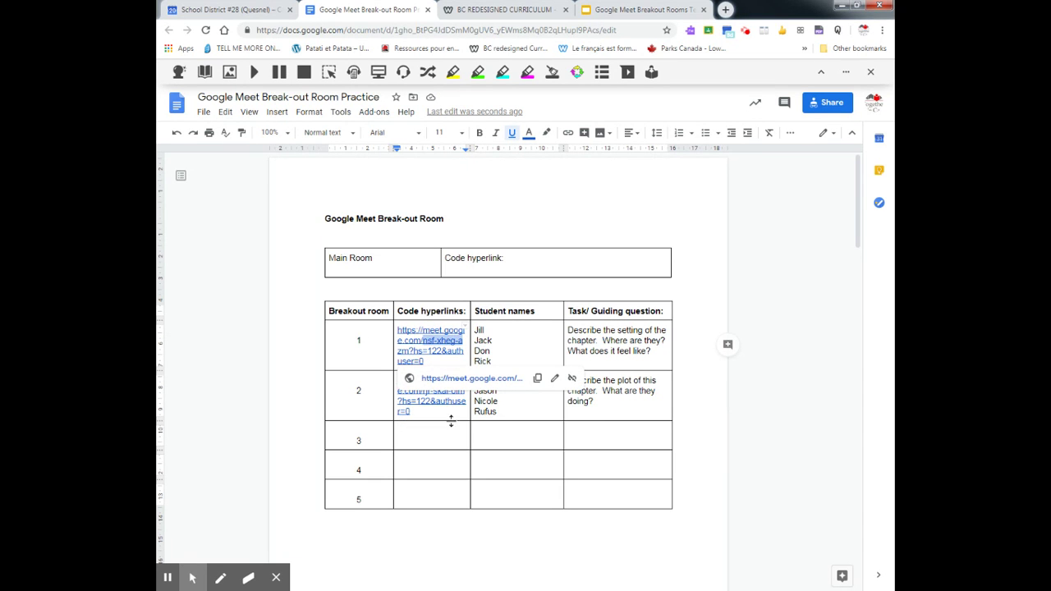
double_click(455, 438)
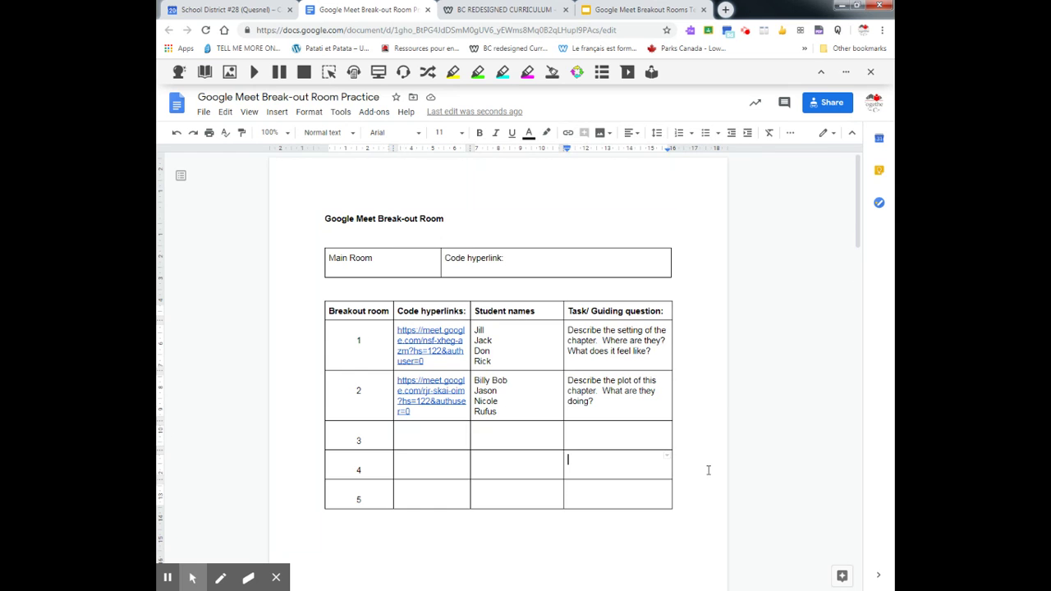
- Scroll down to the response table on page 2 and back to the top
scroll(708, 469, "down", 5)
scroll(501, 462, "down", 2)
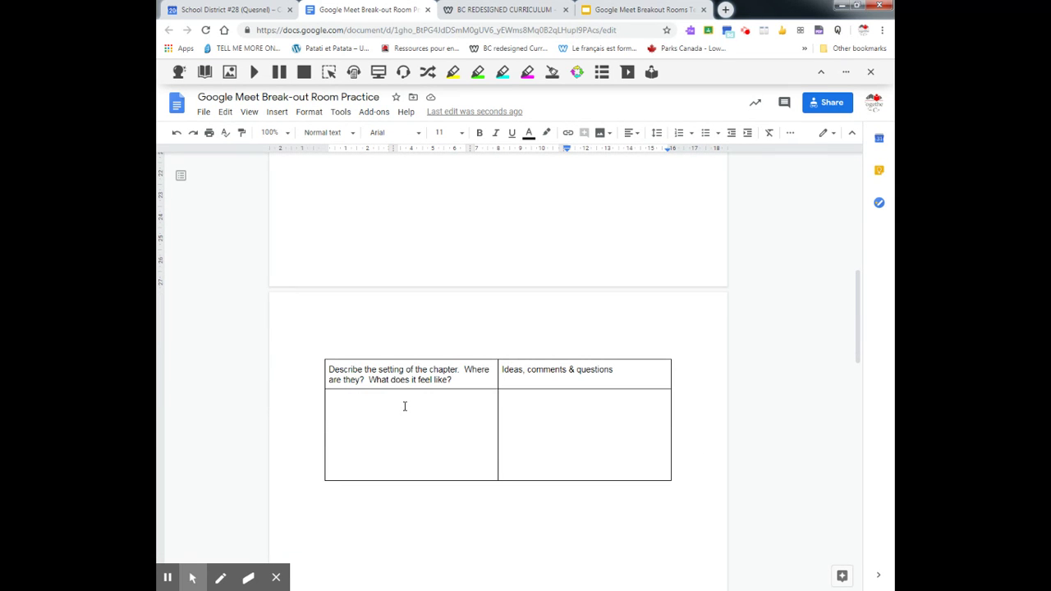
left_click(409, 410)
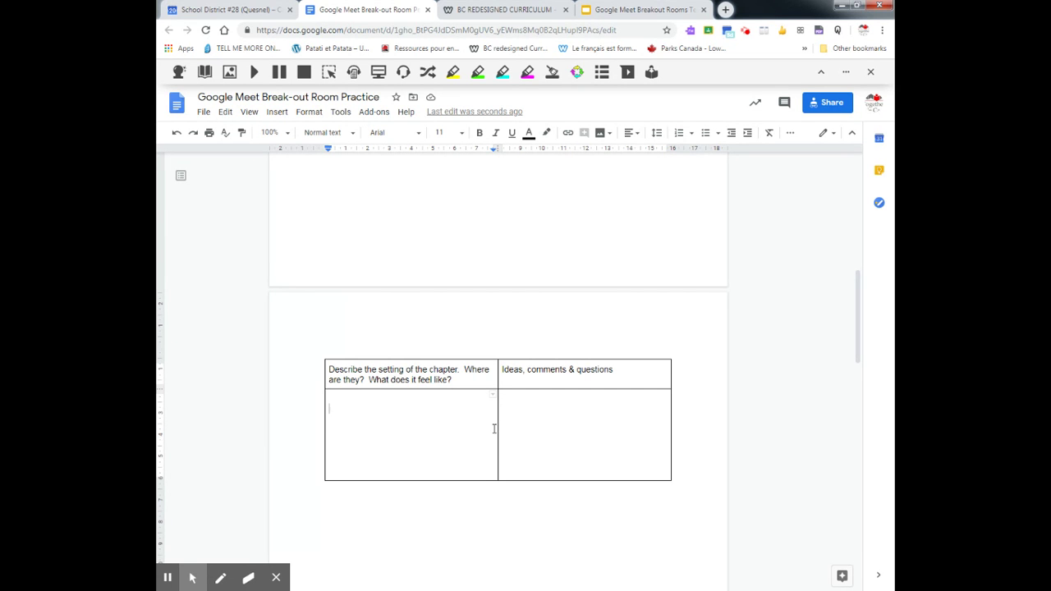
scroll(490, 411, "up", 15)
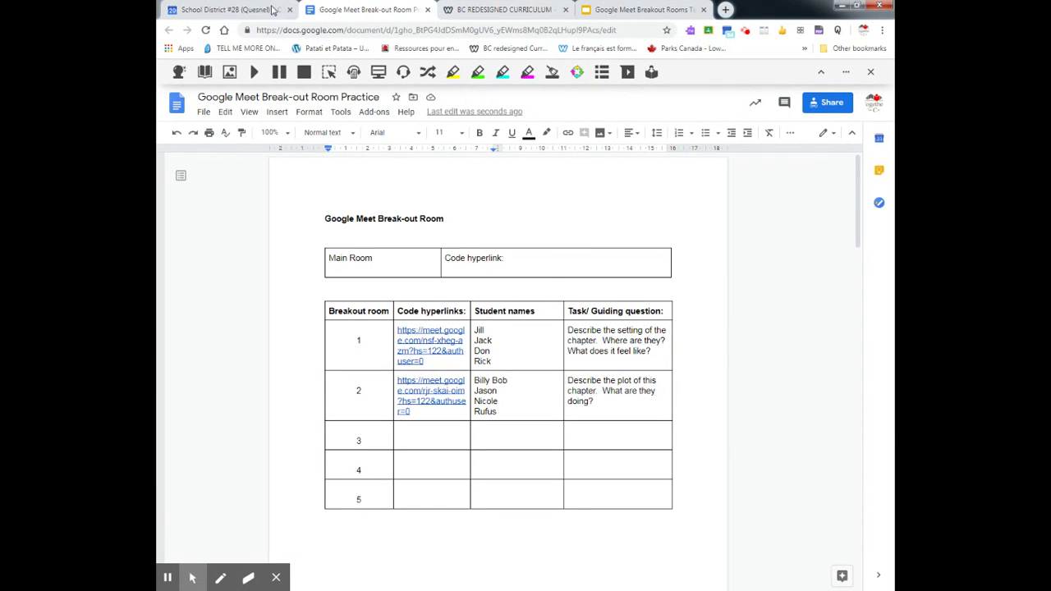
- Give the Chat about novel event a fresh Google Meet link
left_click(226, 9)
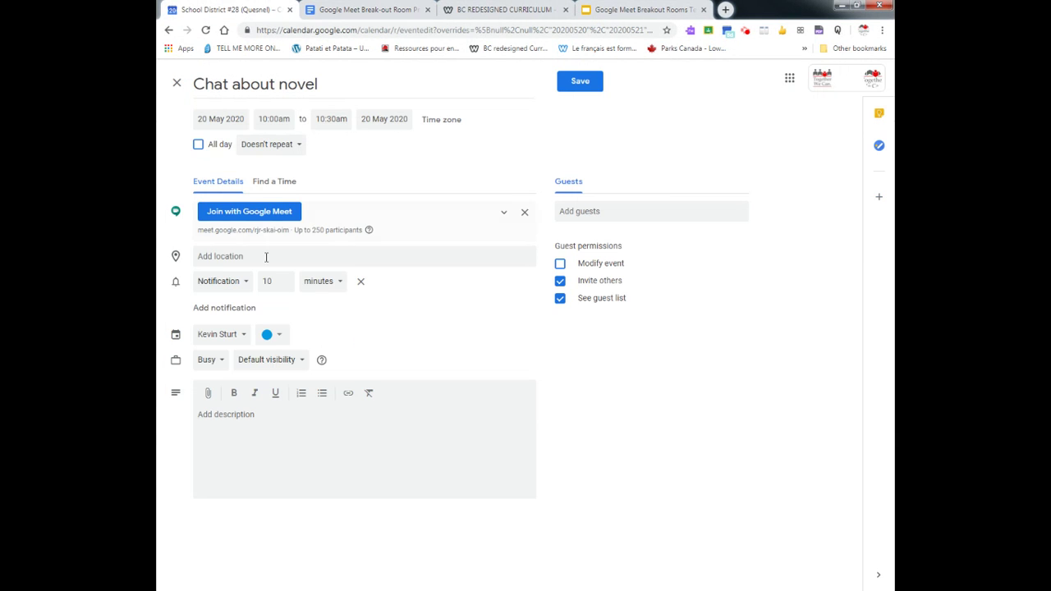
left_click(523, 214)
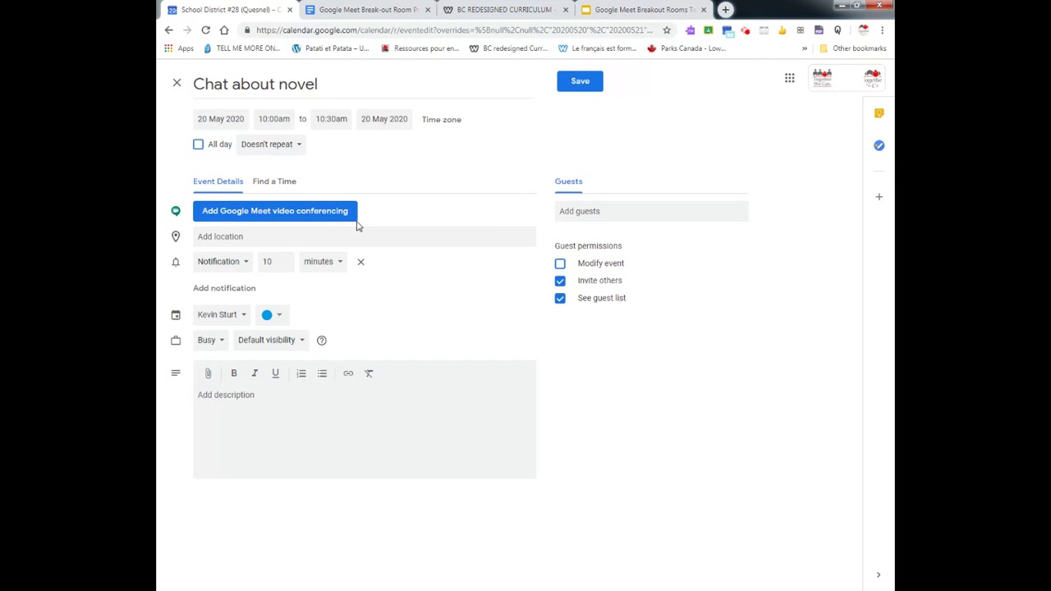
left_click(325, 212)
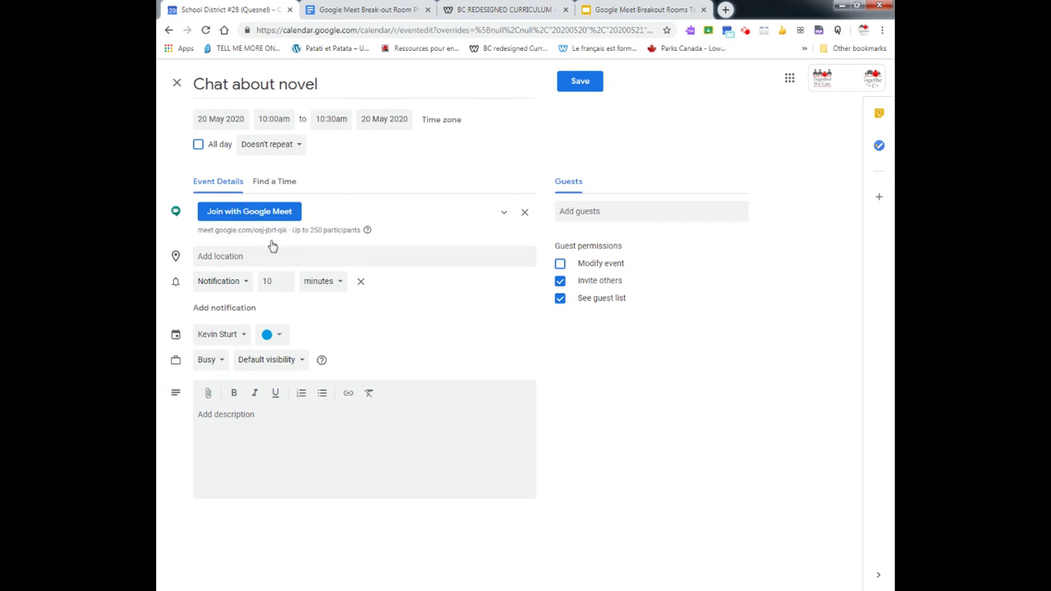
- Add a second 10-minute email notification and bring up the file attachment picker
left_click(225, 308)
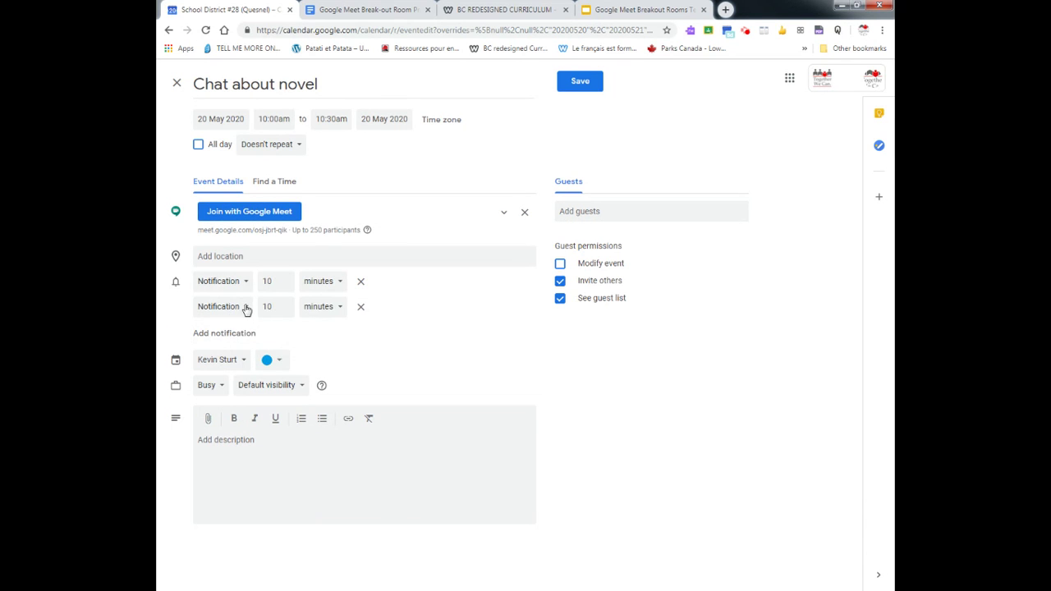
left_click(245, 307)
left_click(238, 291)
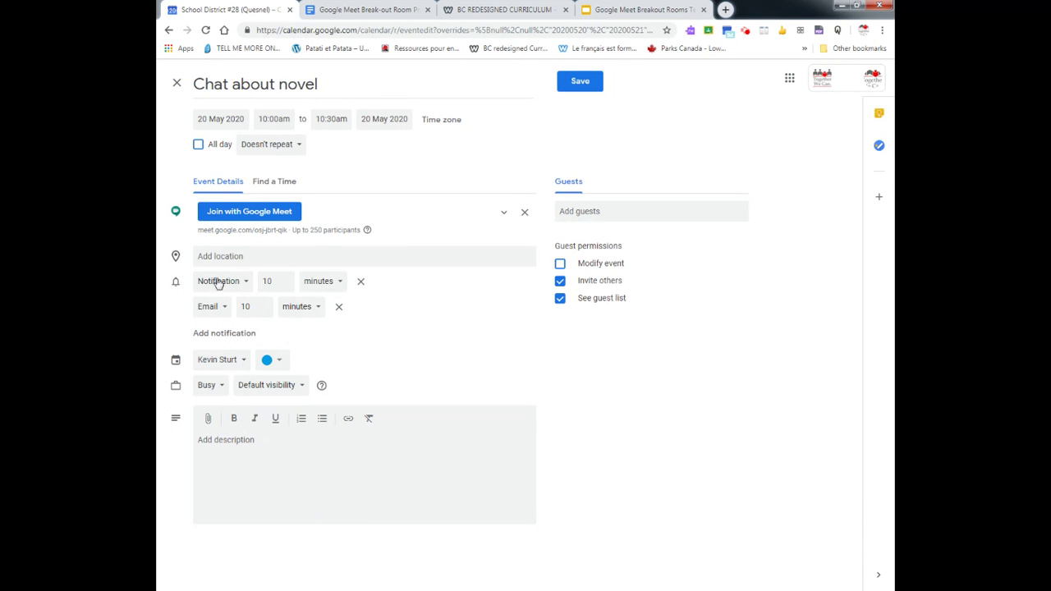
left_click(208, 421)
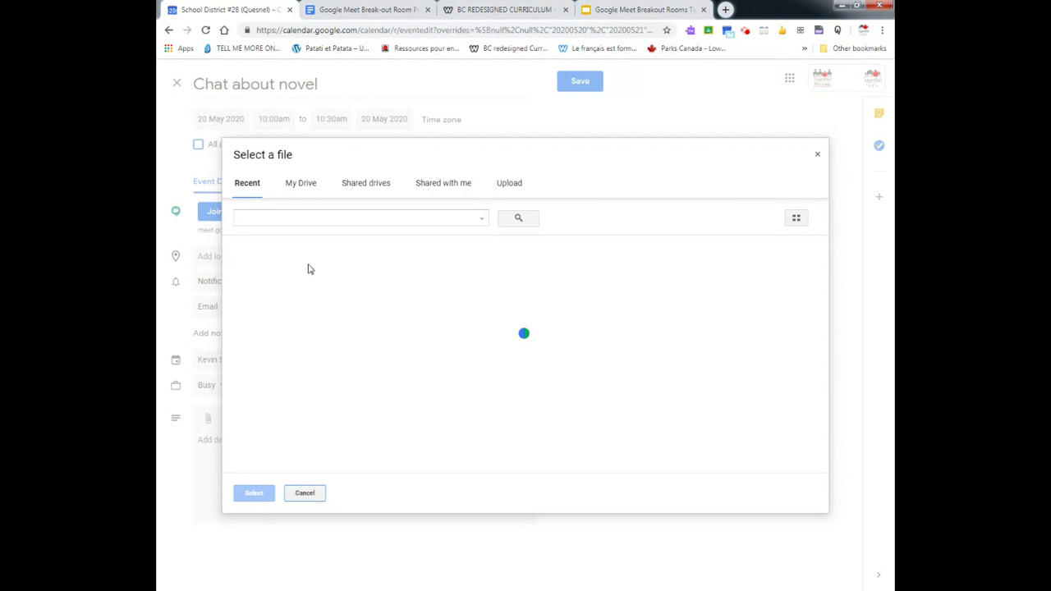
- Attach the 'Google Meet Break-out Room Practice' document from Recent files
left_click(314, 302)
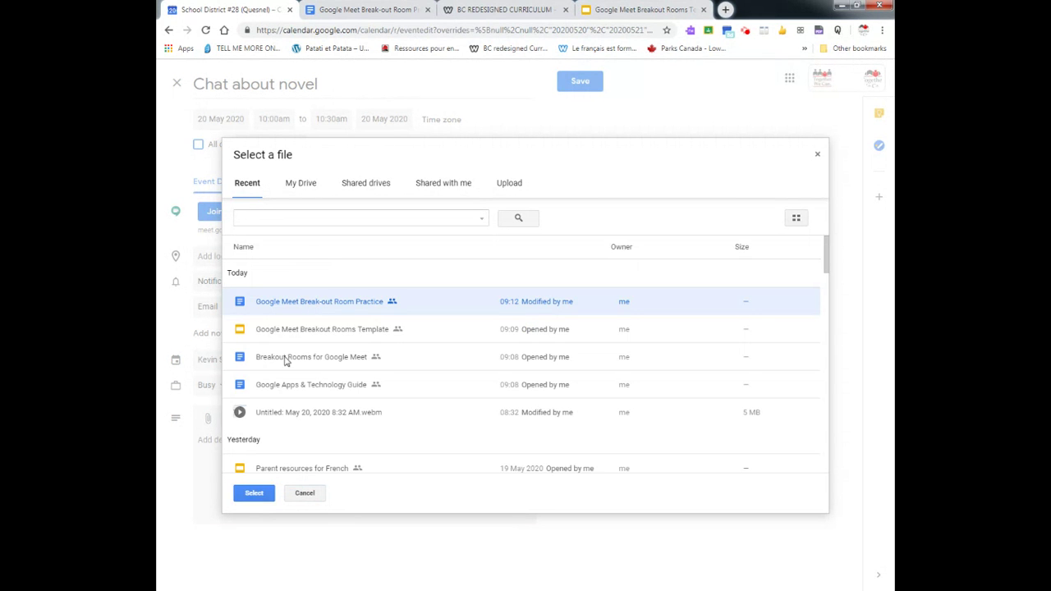
left_click(261, 493)
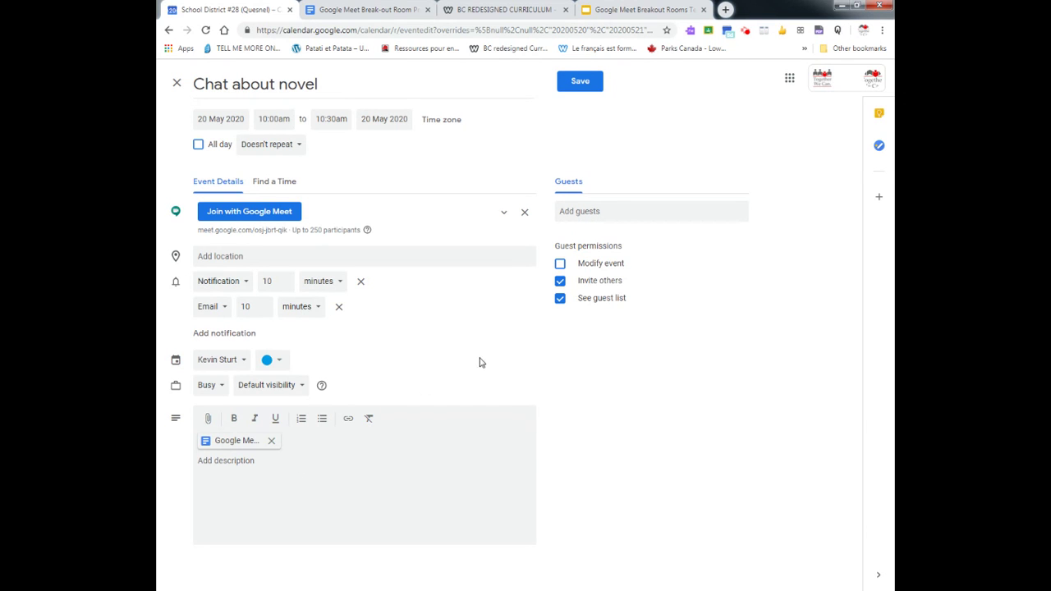
- Hide the guest list, invite two guests by e-mail address, then save and send invitations
left_click(560, 298)
left_click(592, 210)
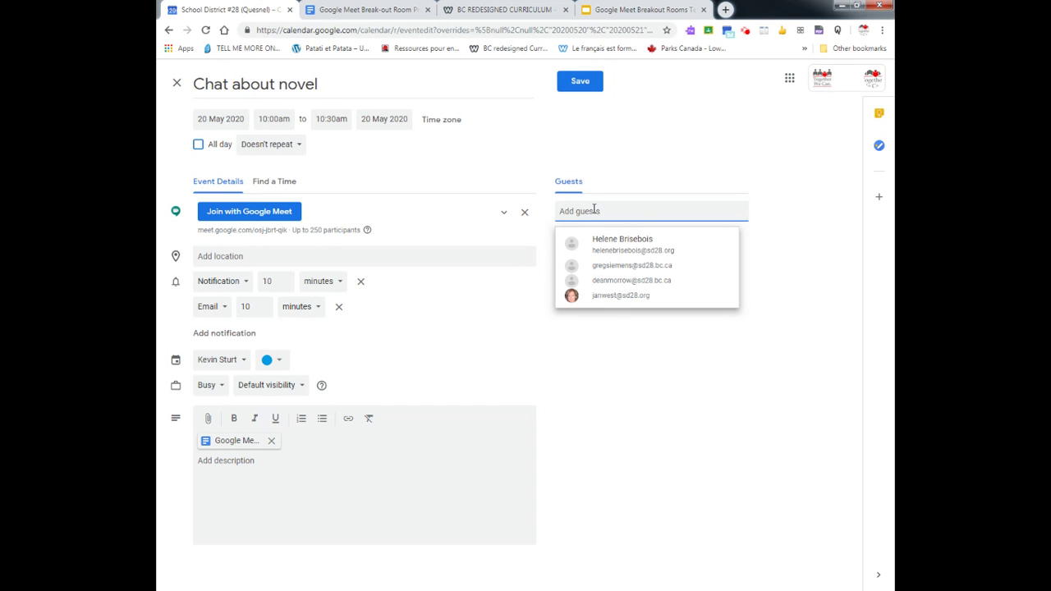
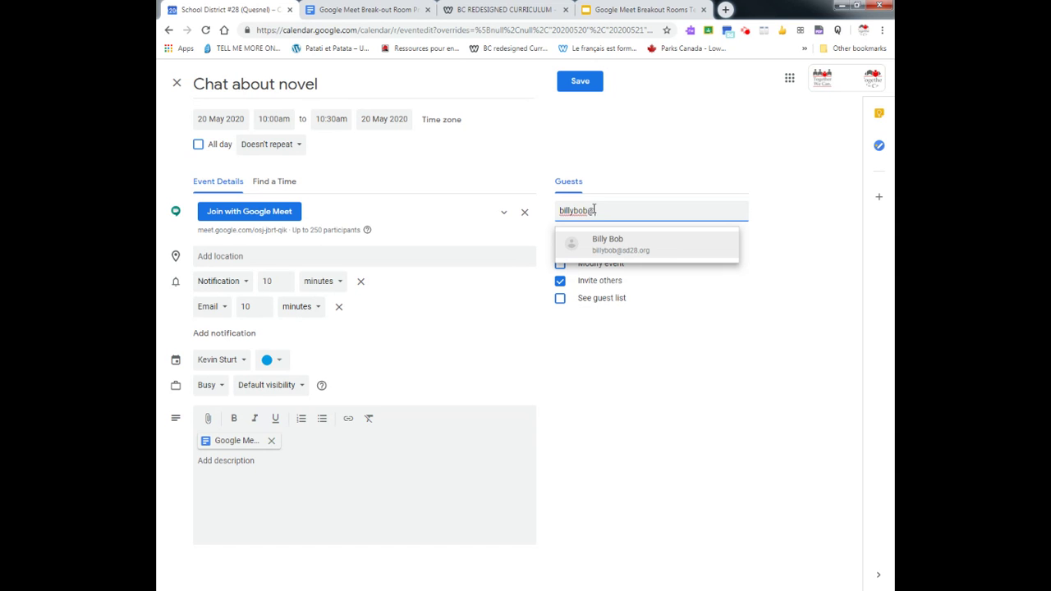
key("Return")
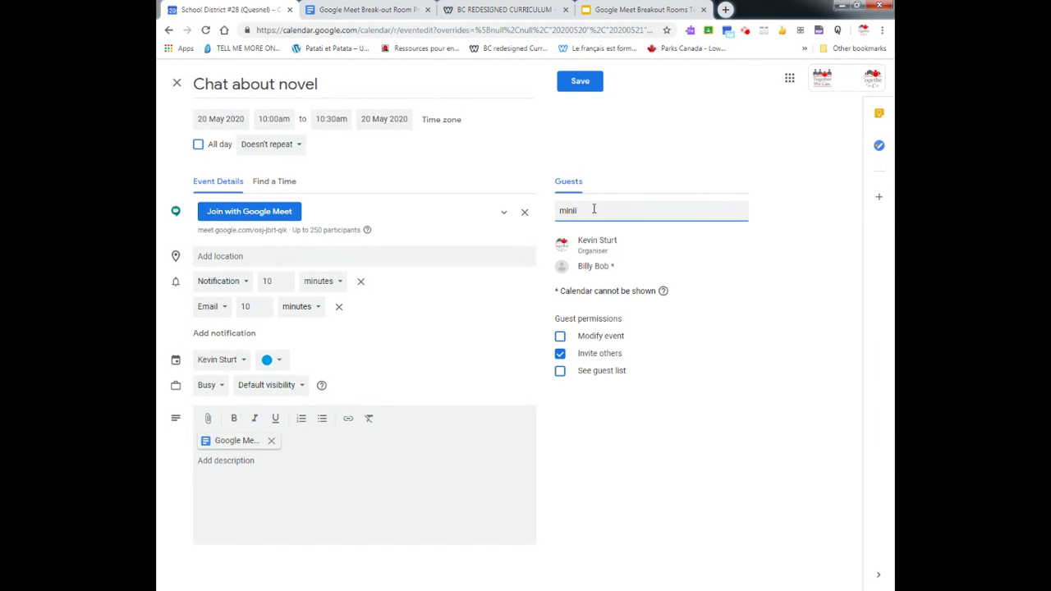
key("Return")
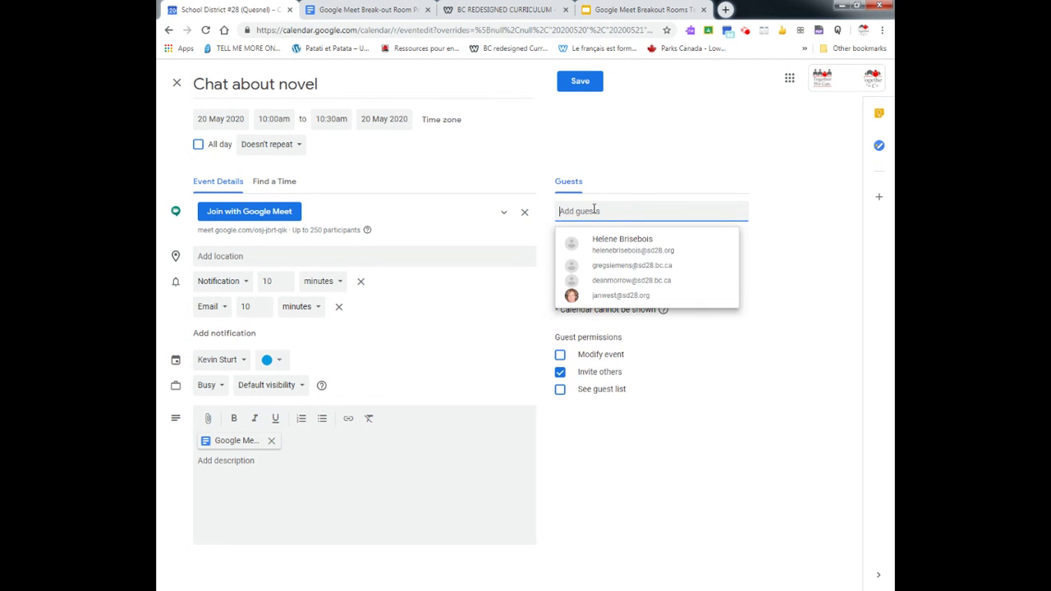
left_click(540, 481)
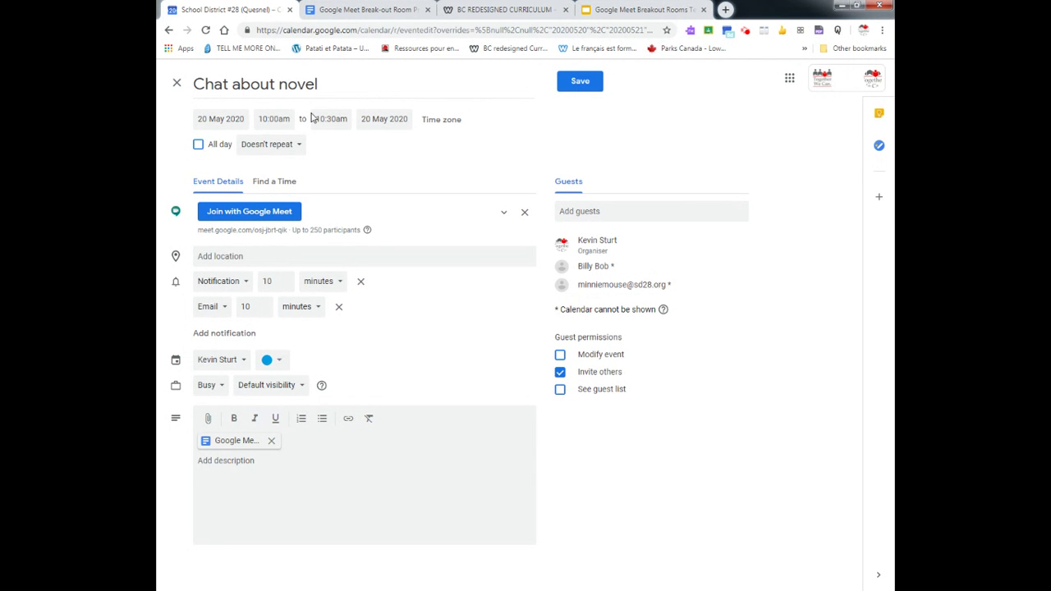
left_click(589, 86)
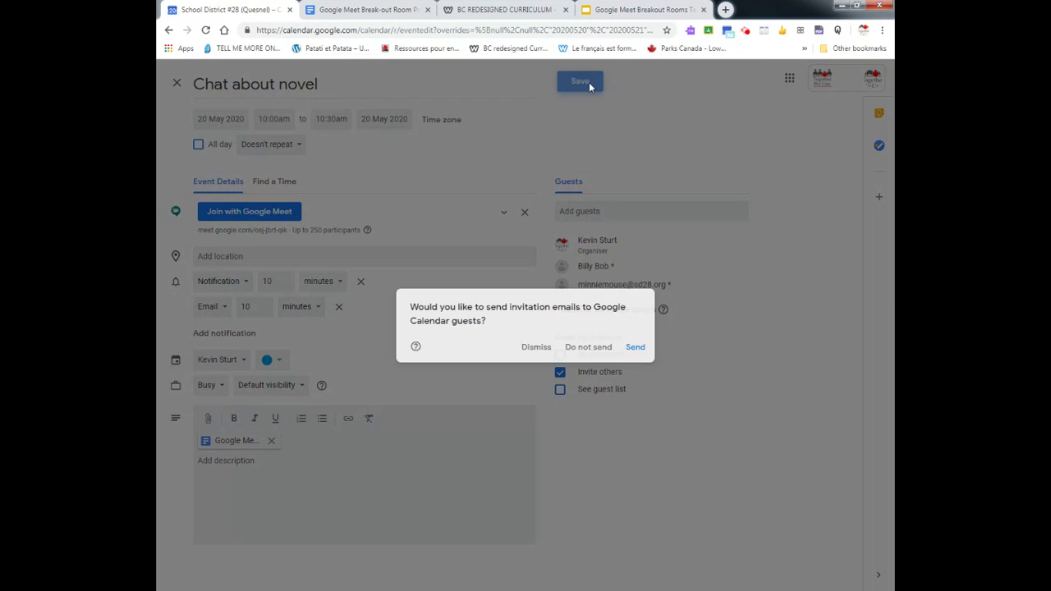
left_click(635, 348)
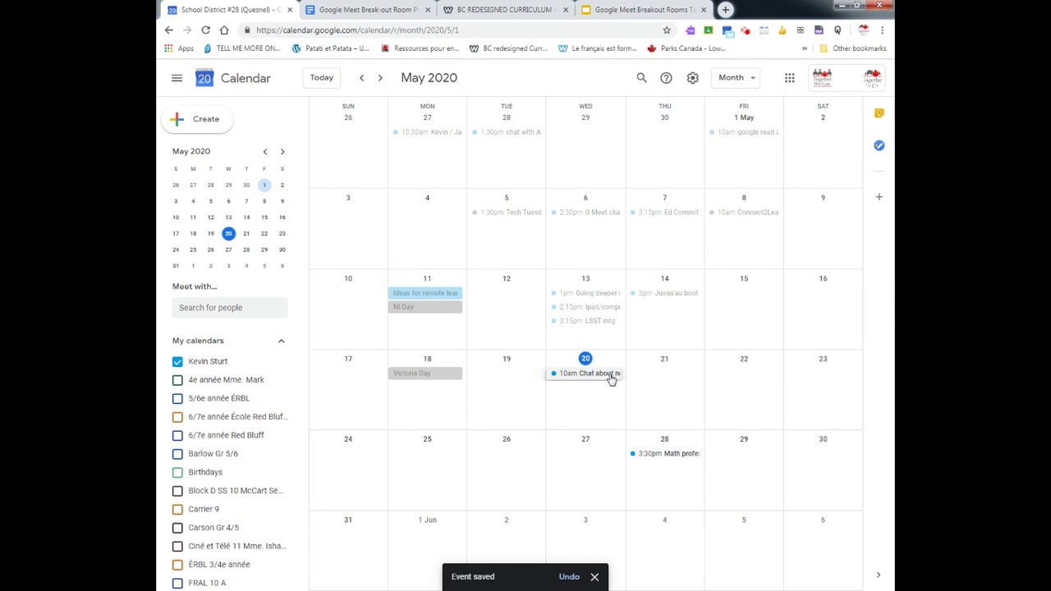
- Join the 20 May event's Meet call with the microphone muted
left_click(610, 375)
left_click(355, 243)
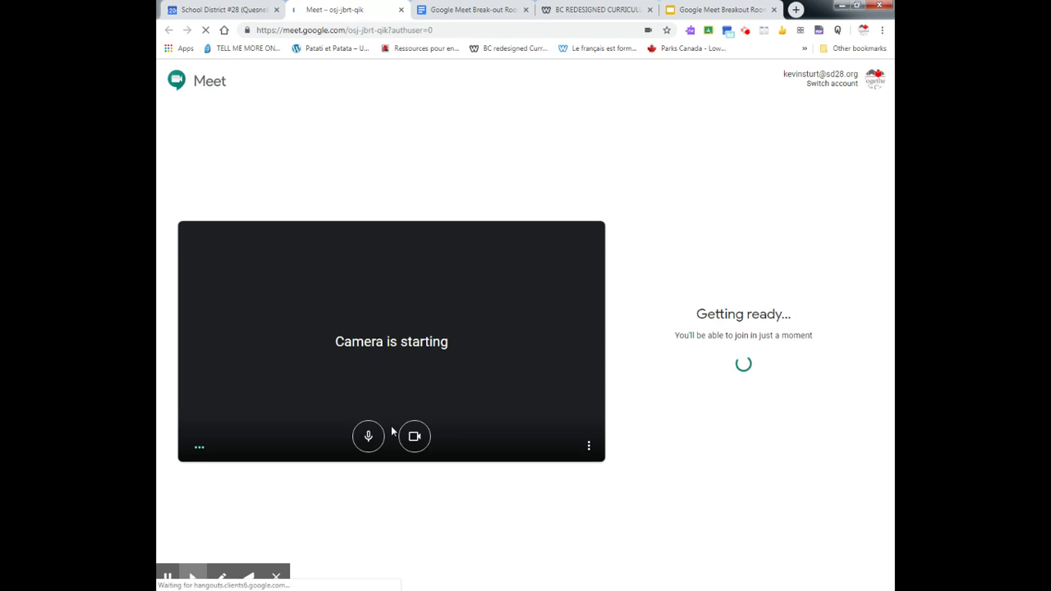
left_click(371, 438)
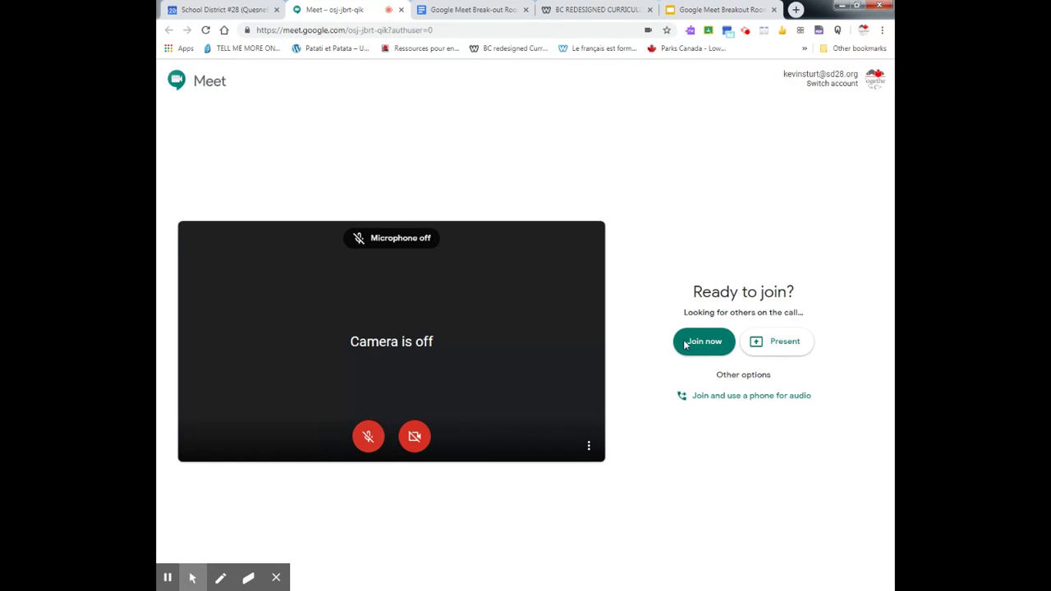
left_click(704, 341)
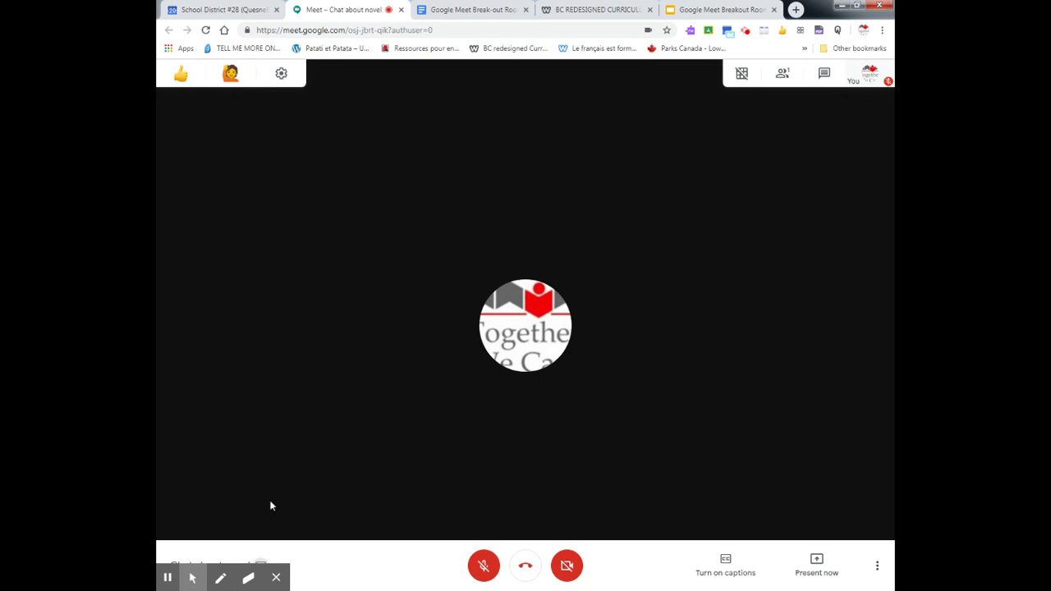
- Check the meeting's attached breakout document, then bring up the in-call chat panel
left_click(219, 560)
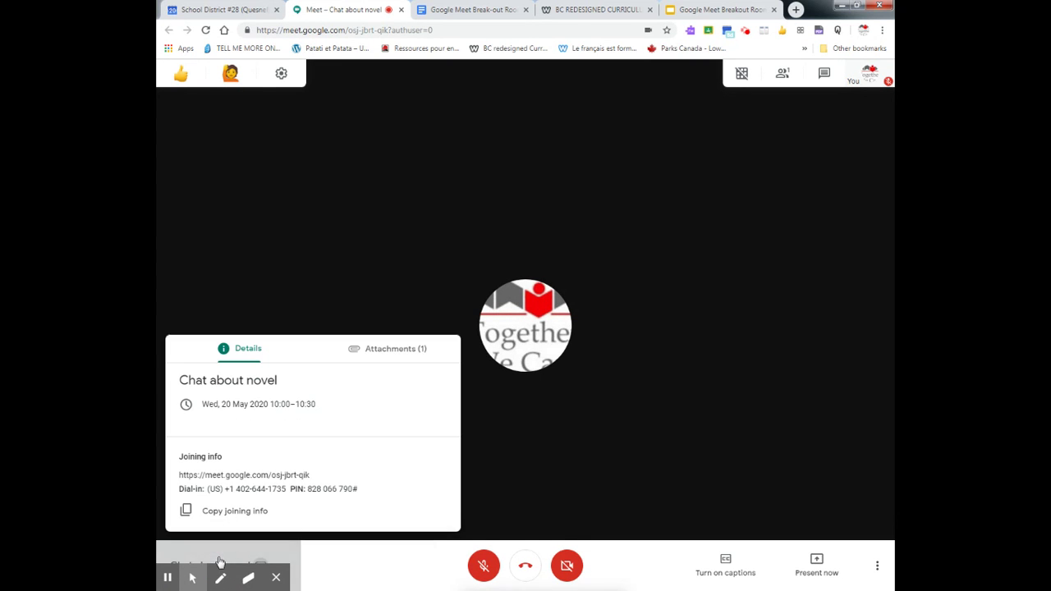
left_click(411, 353)
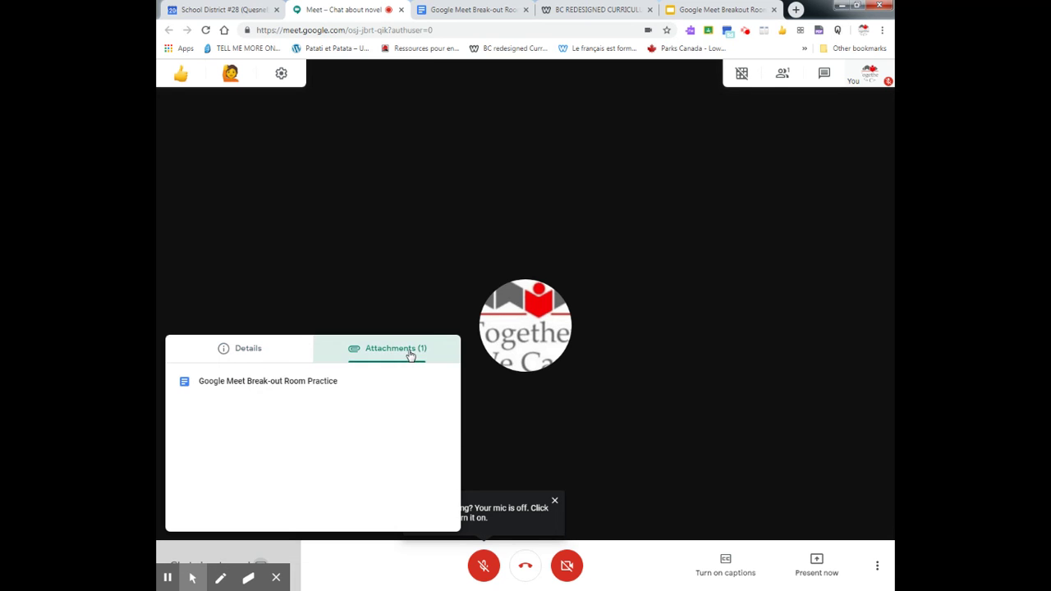
left_click(319, 386)
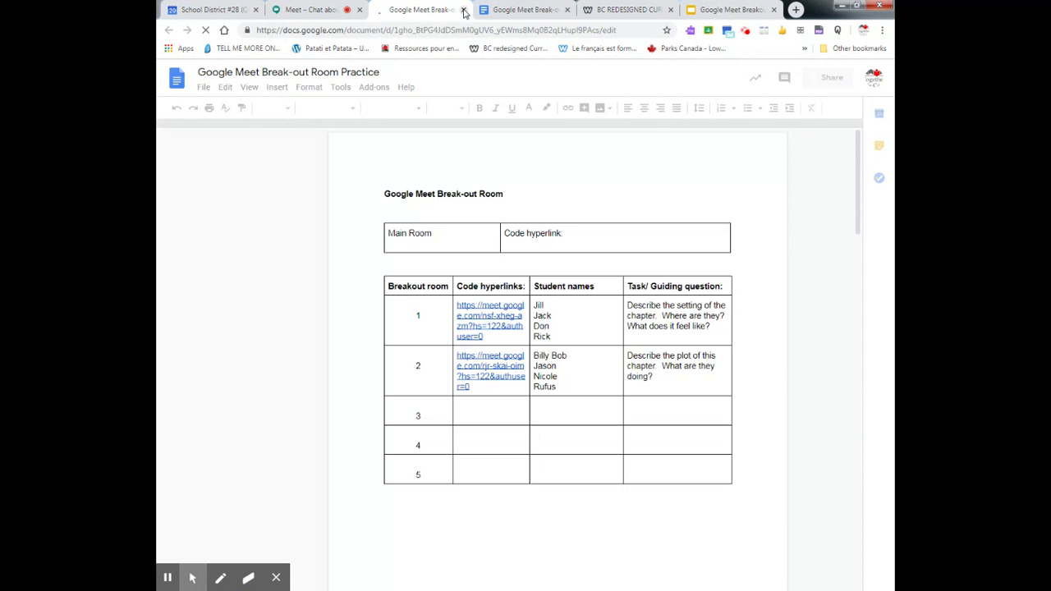
left_click(464, 10)
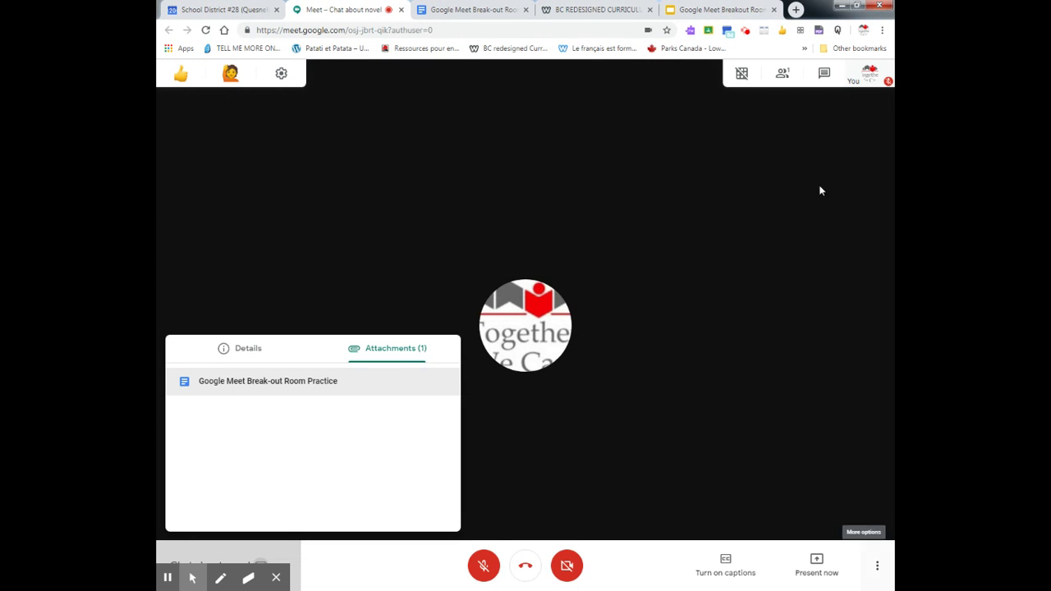
left_click(826, 76)
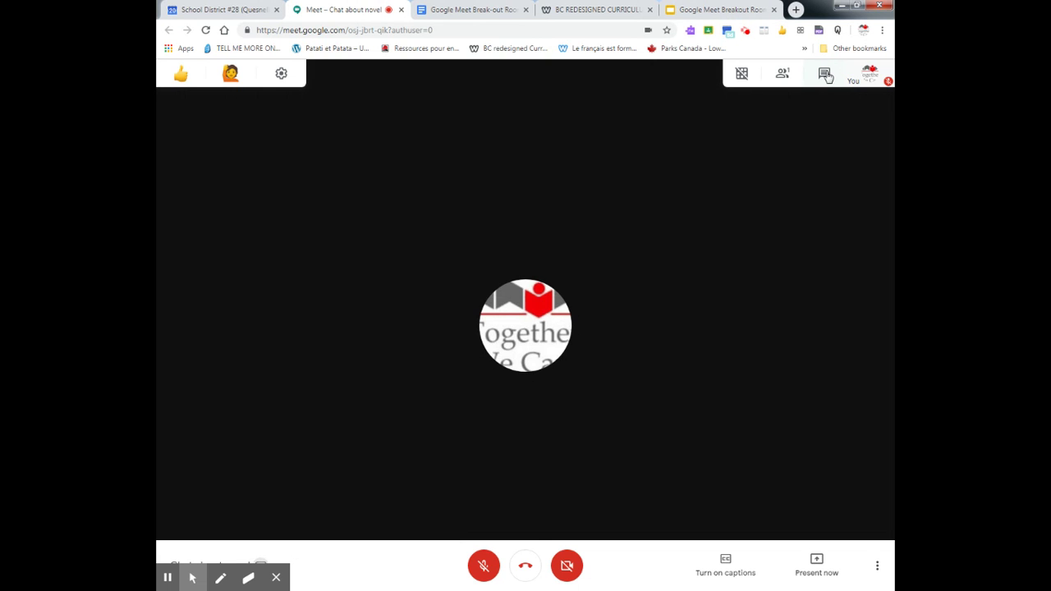
left_click(827, 77)
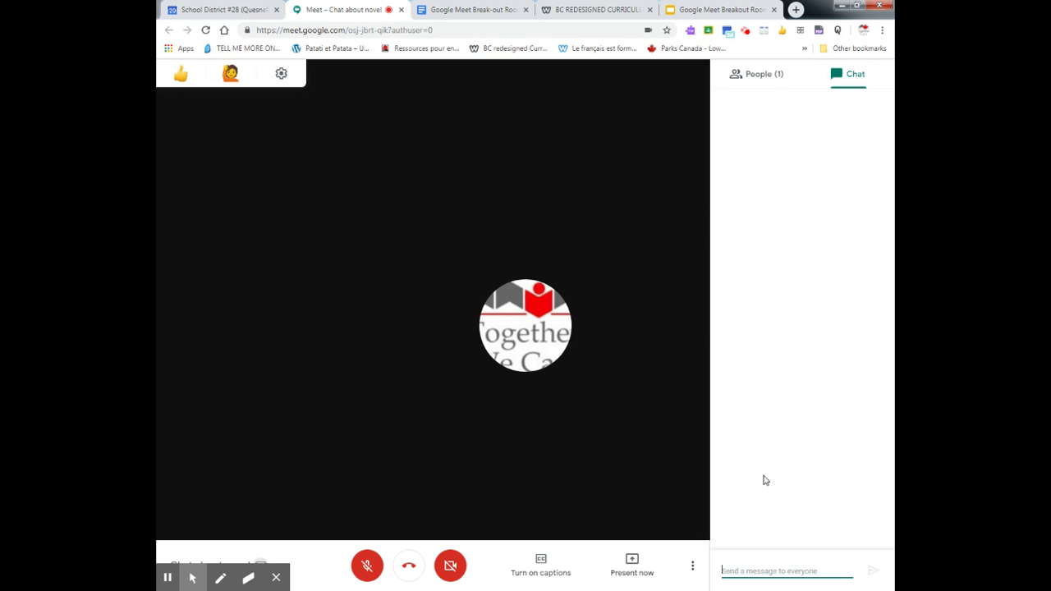
- Copy the breakout room 1 link from the planning doc and post it in the Meet chat
left_click(481, 12)
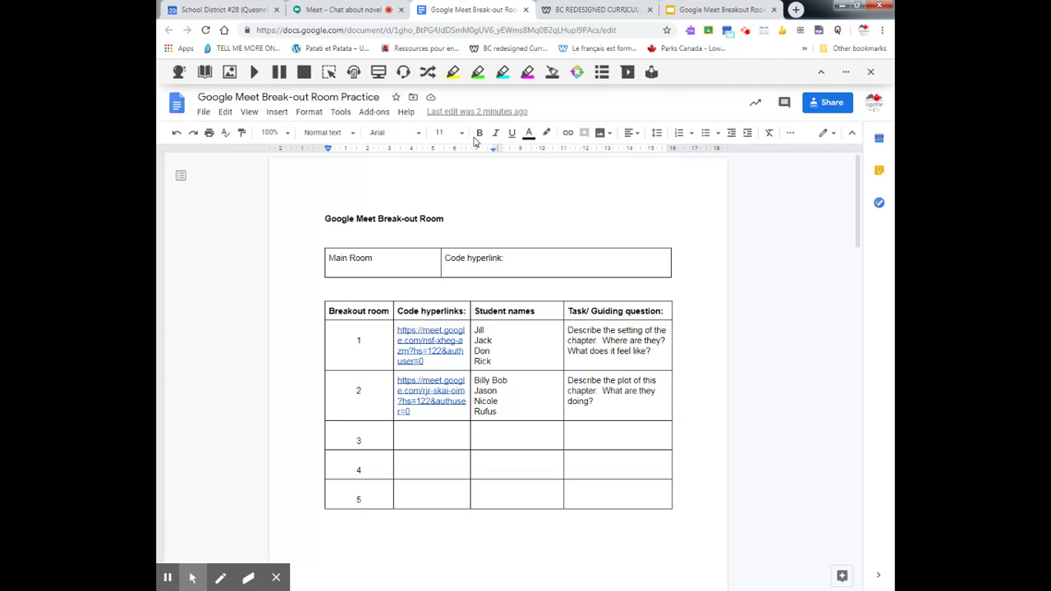
right_click(436, 351)
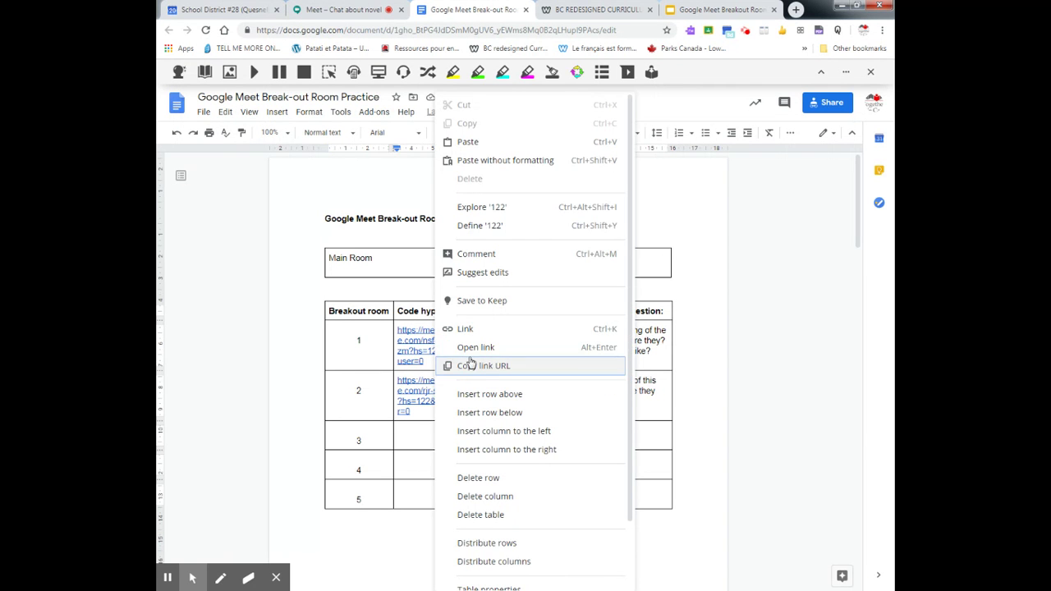
left_click(494, 366)
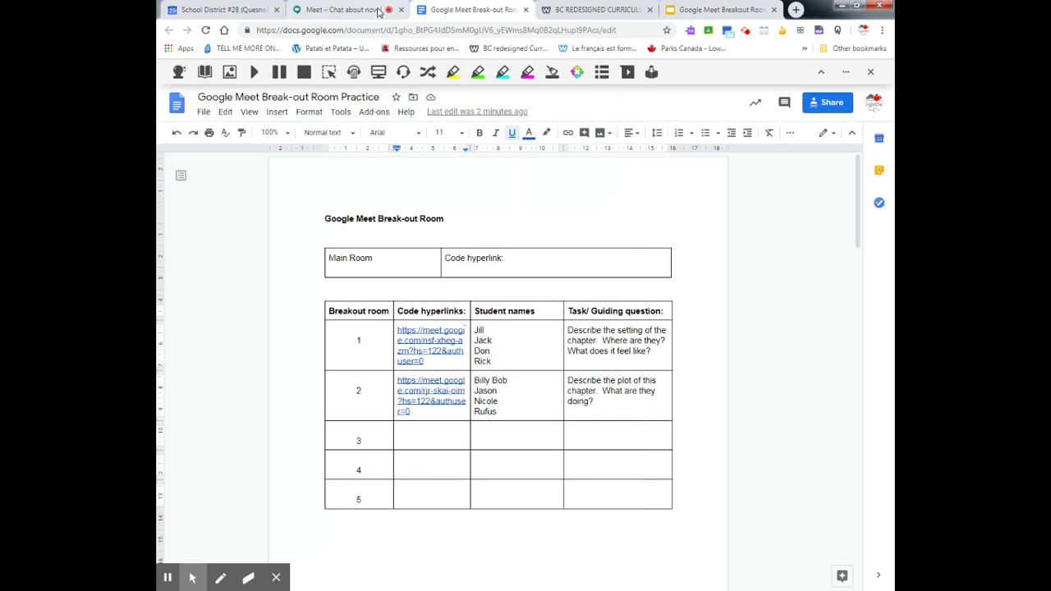
left_click(367, 8)
right_click(777, 565)
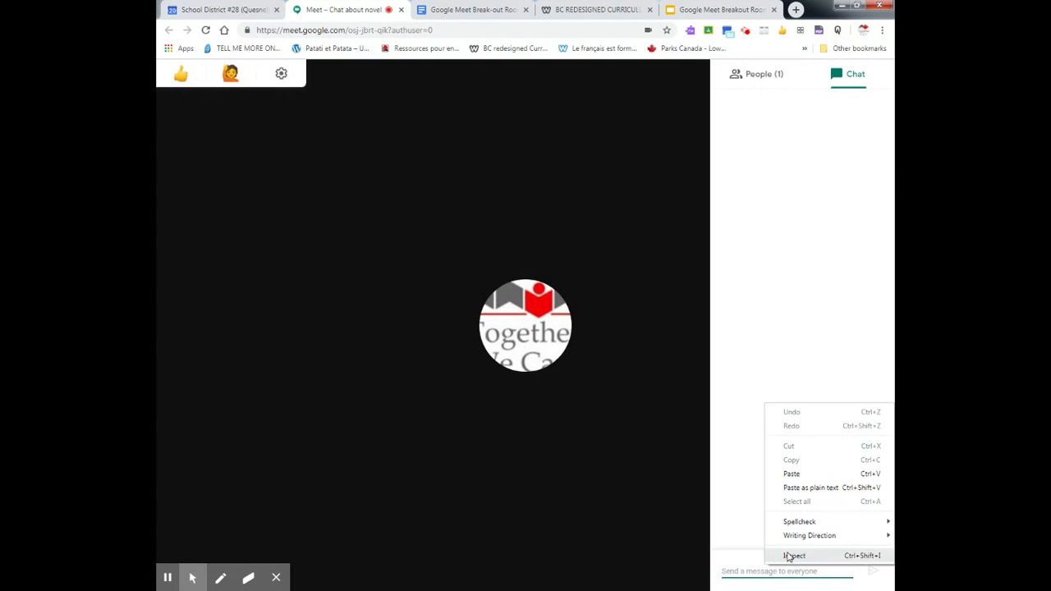
left_click(800, 472)
key("Return")
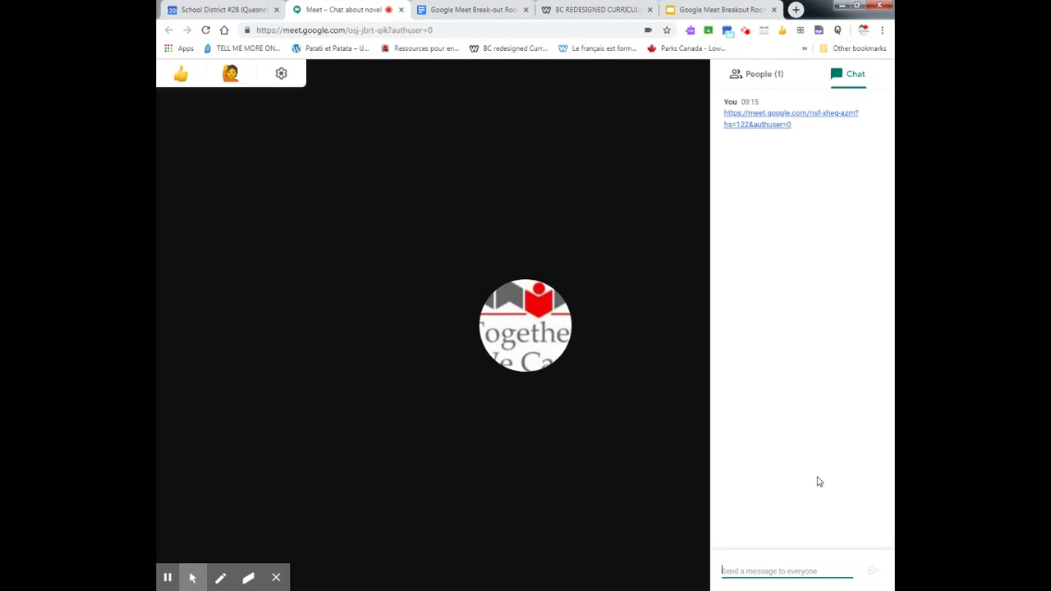
- Copy room 1's four student names from the doc and send them as a chat message
left_click(471, 9)
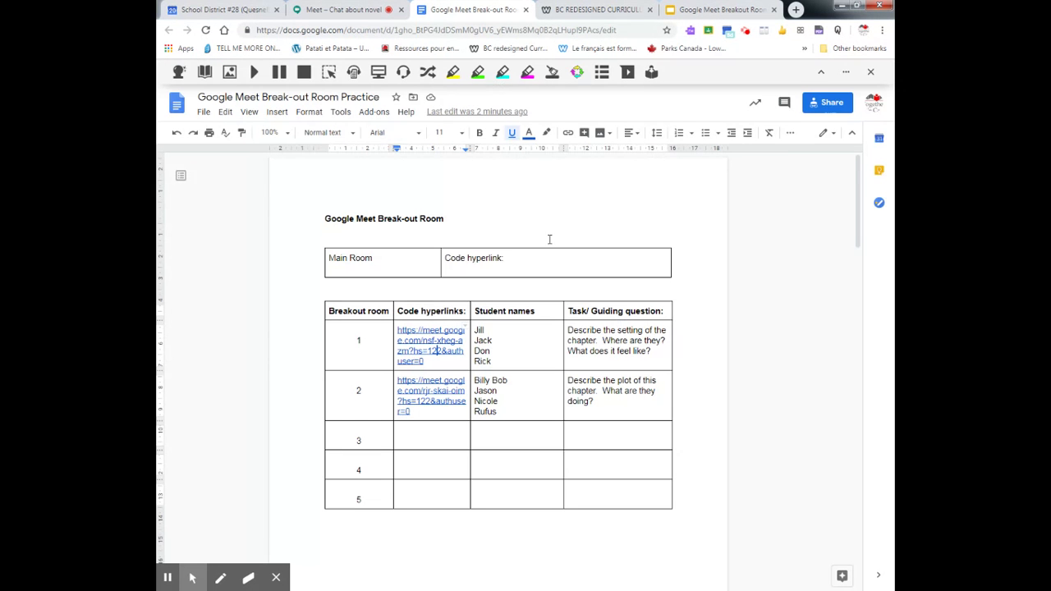
left_click_drag(507, 358, 476, 333)
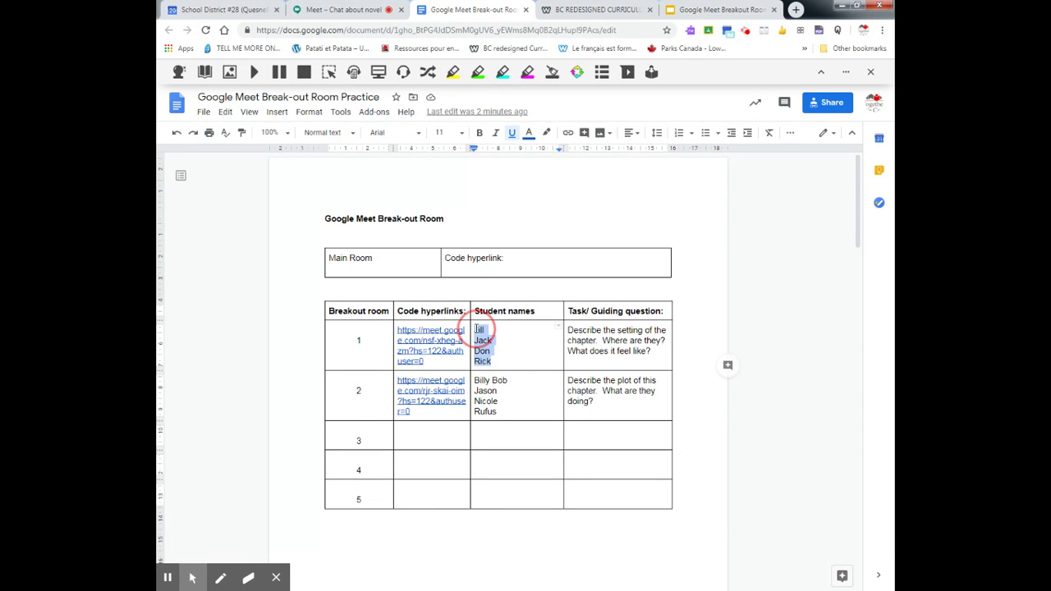
right_click(476, 333)
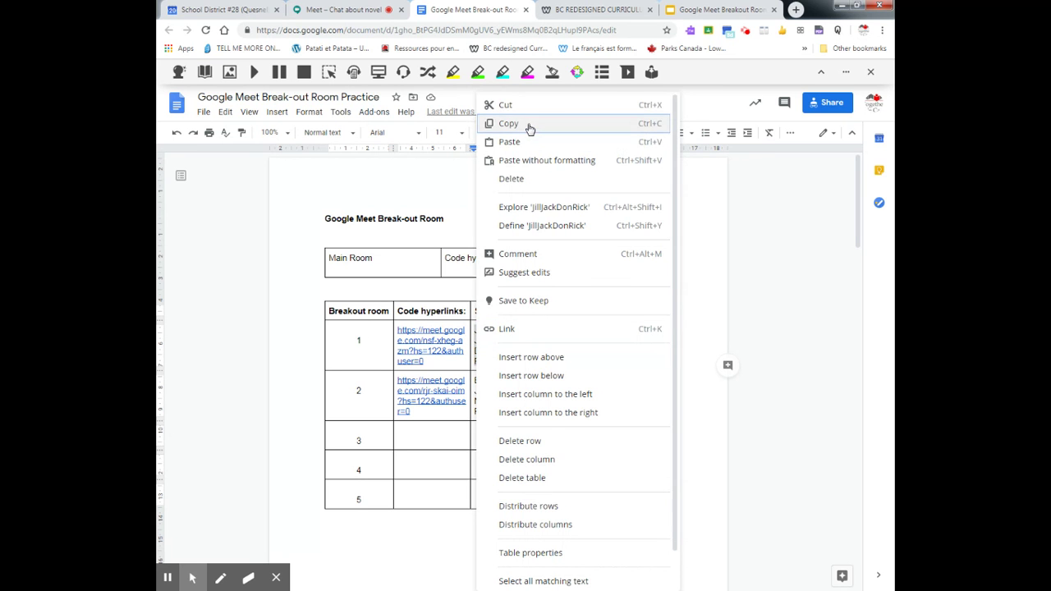
left_click(529, 125)
left_click(344, 9)
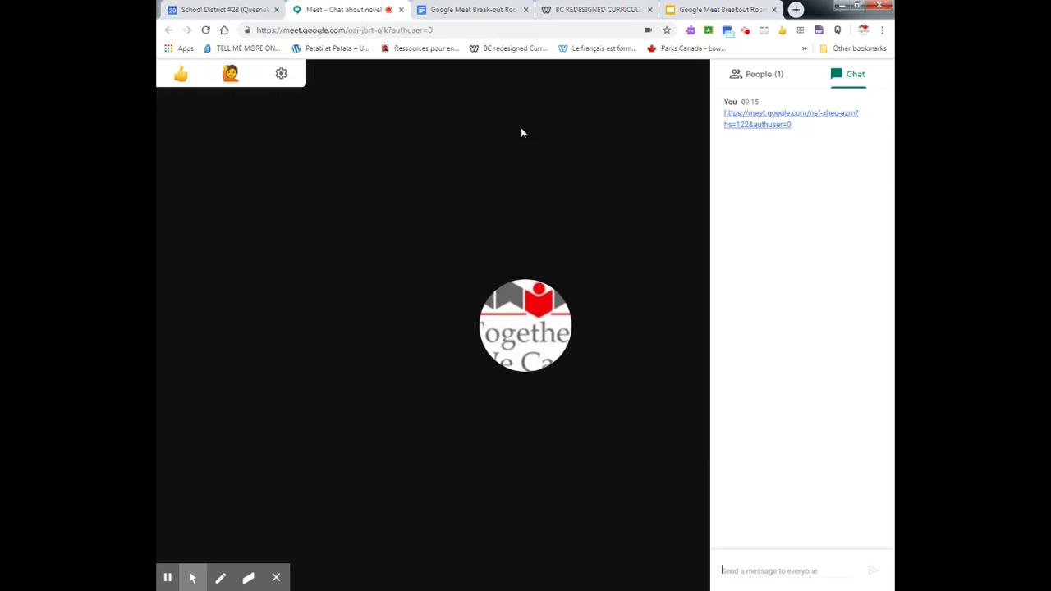
left_click(766, 559)
right_click(769, 563)
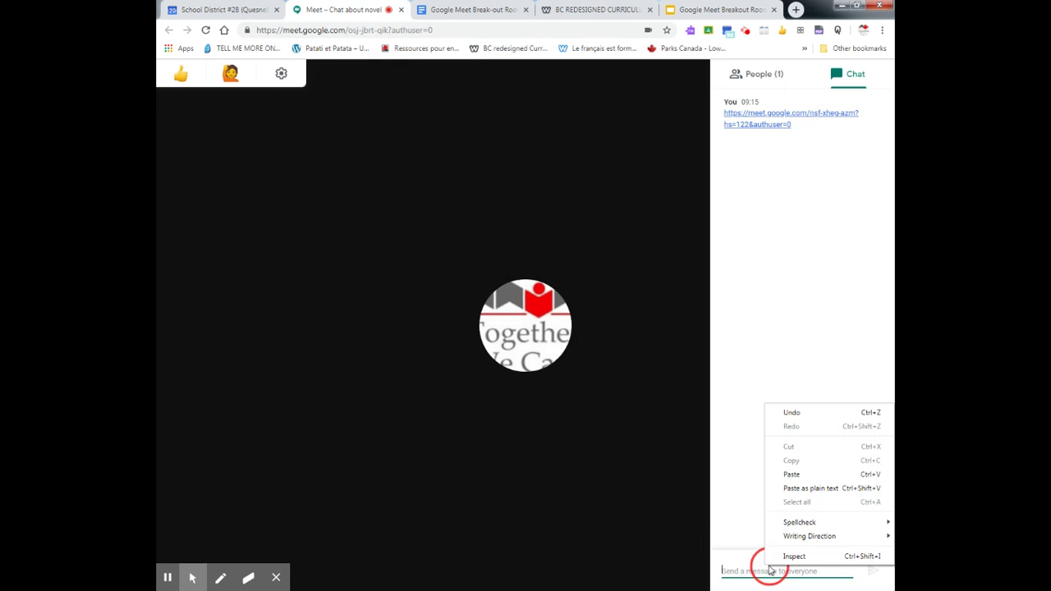
left_click(814, 474)
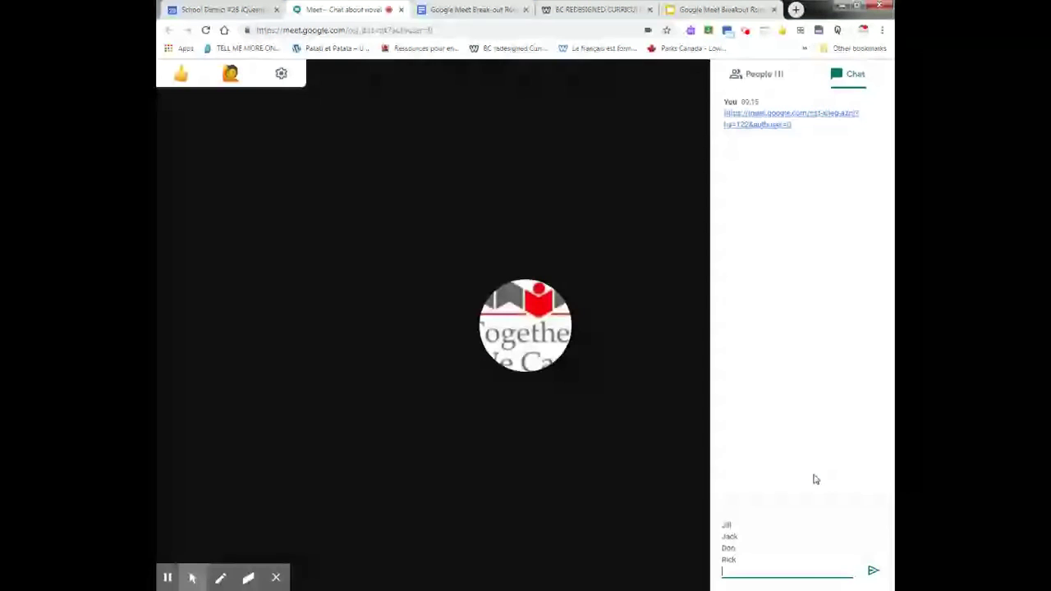
key("Return")
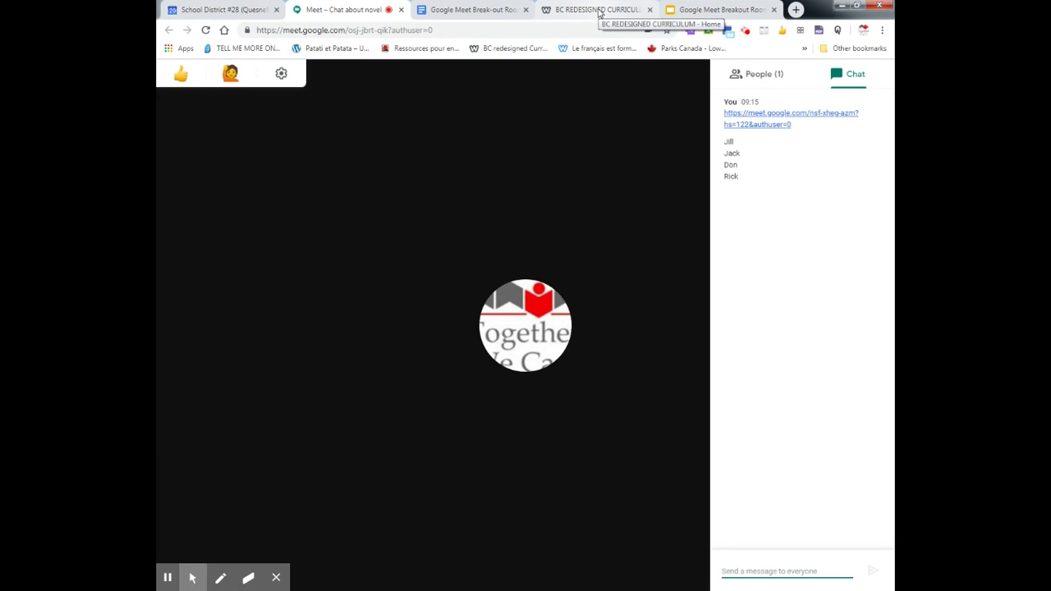
- Go from the BC Redesigned Curriculum site's Technology Support page to the Google Apps & Technology Guide
left_click(600, 10)
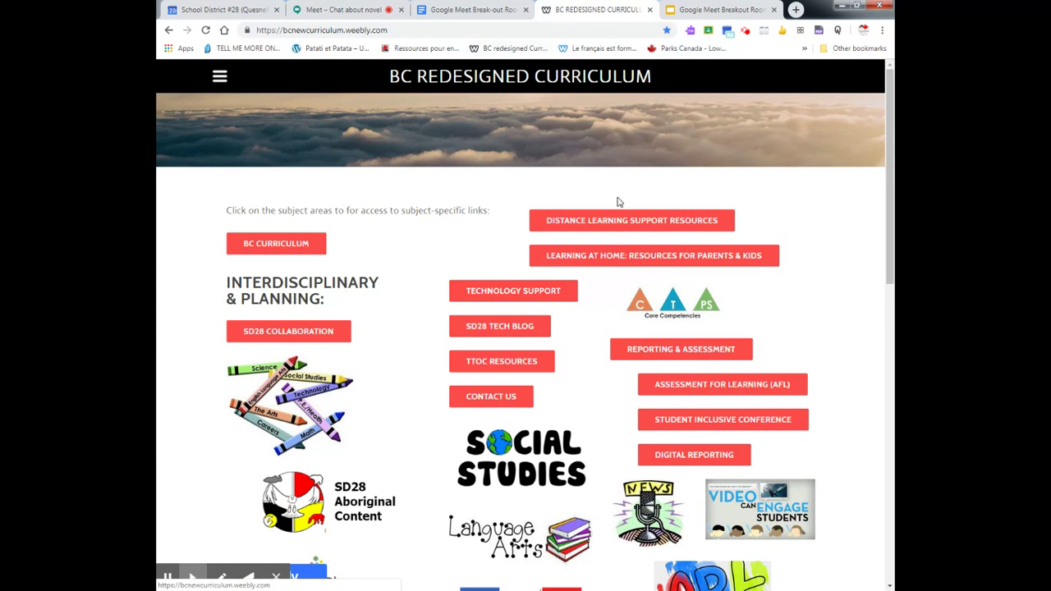
left_click(502, 296)
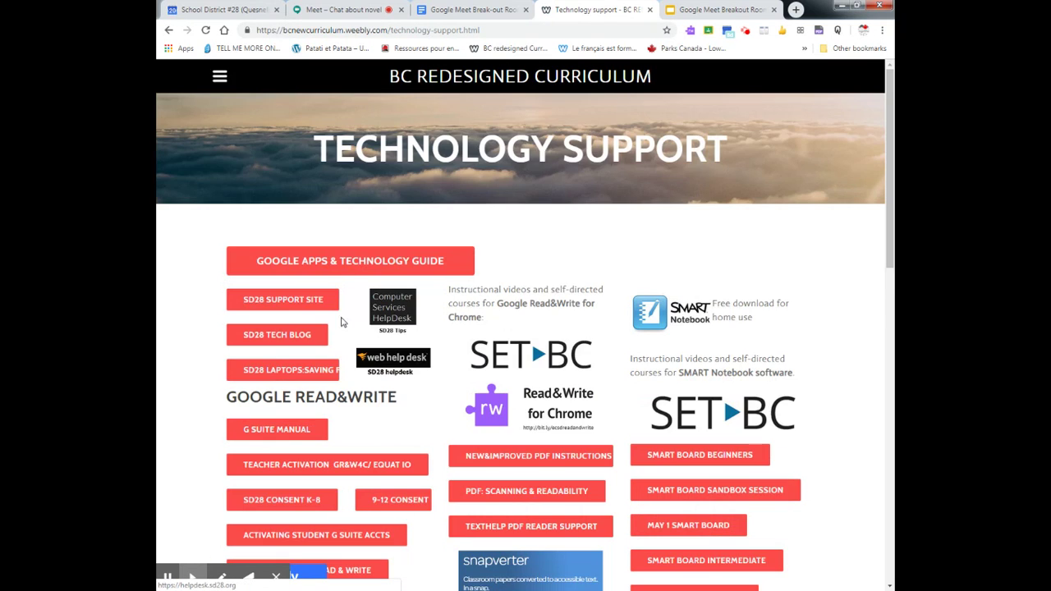
left_click(349, 263)
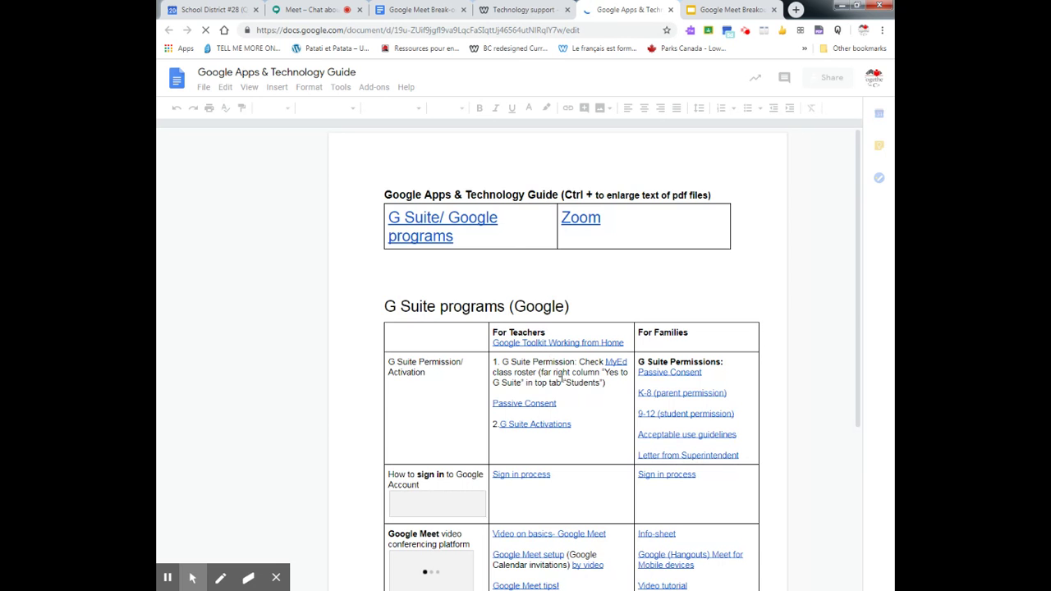
- Find the Google Meet row and open the Using Breakout rooms guide from its link preview
scroll(708, 435, "down", 3)
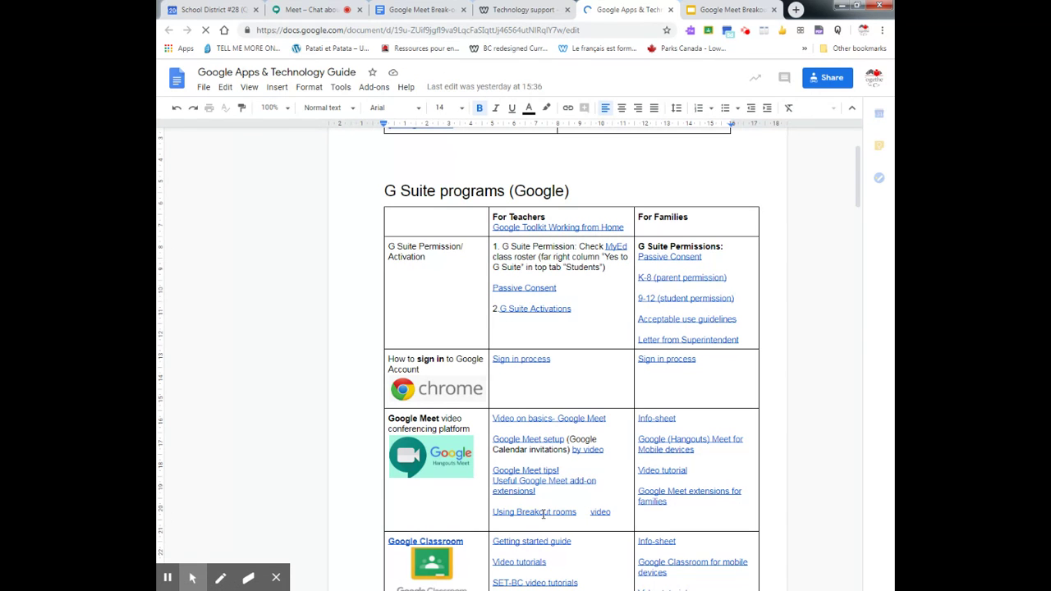
left_click(544, 512)
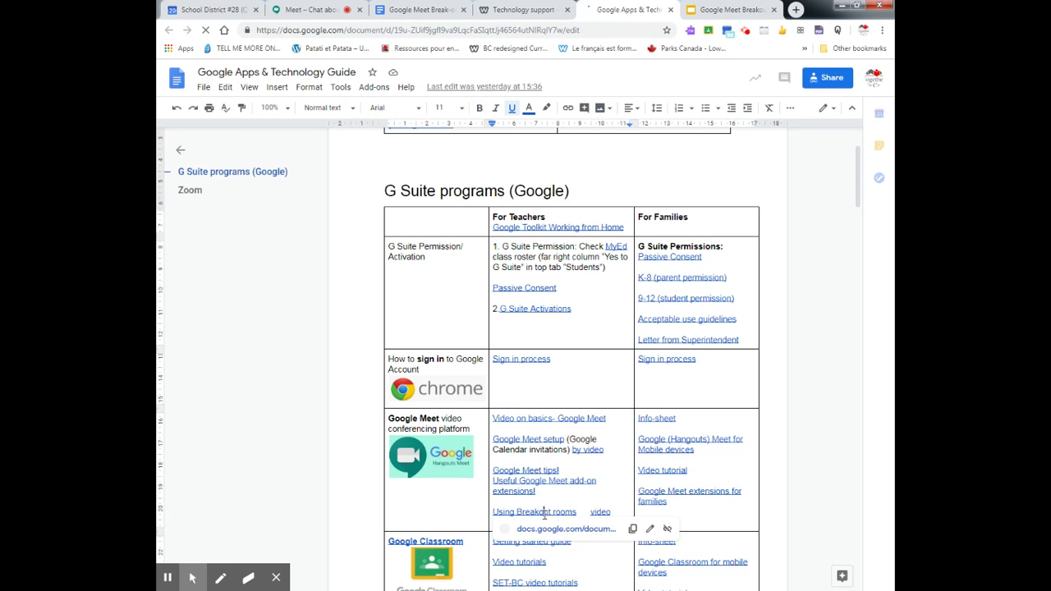
left_click(552, 531)
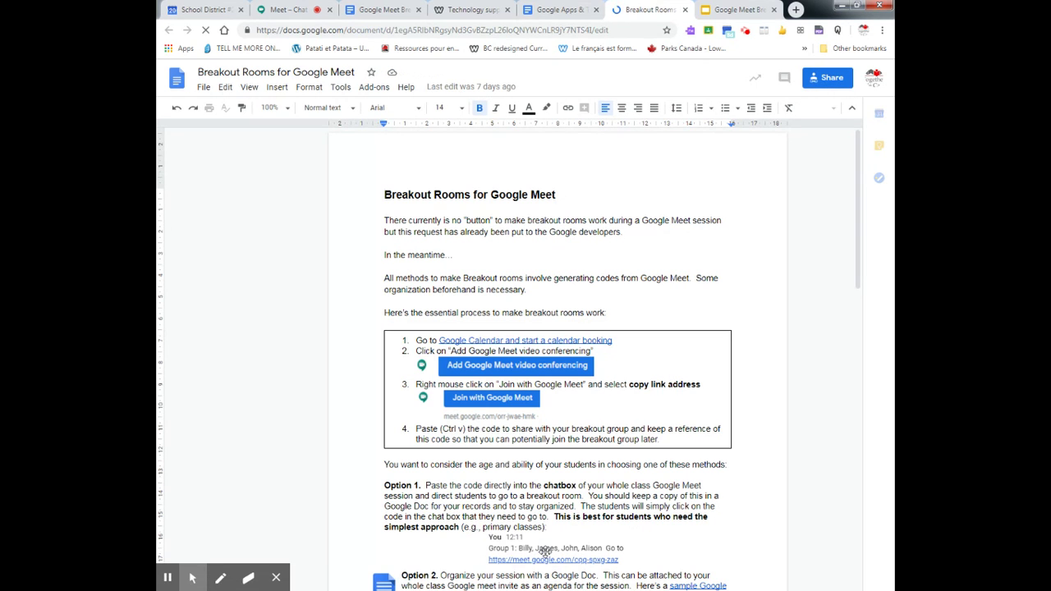
- Scroll to Option 3 of the guide and open the sample Google Slide template link
left_click(718, 569)
scroll(723, 559, "down", 1)
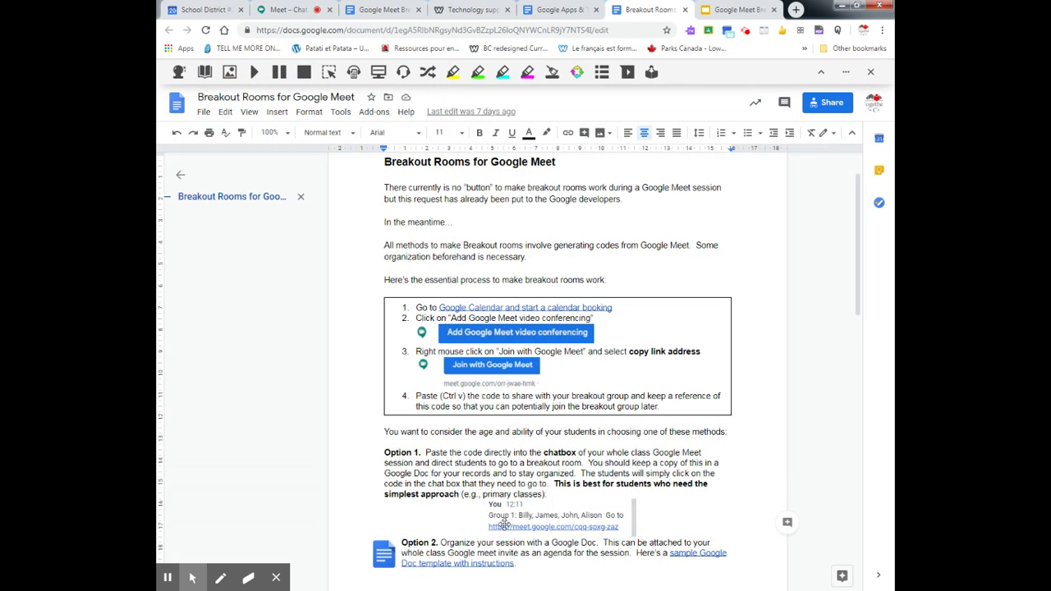
left_click(731, 543)
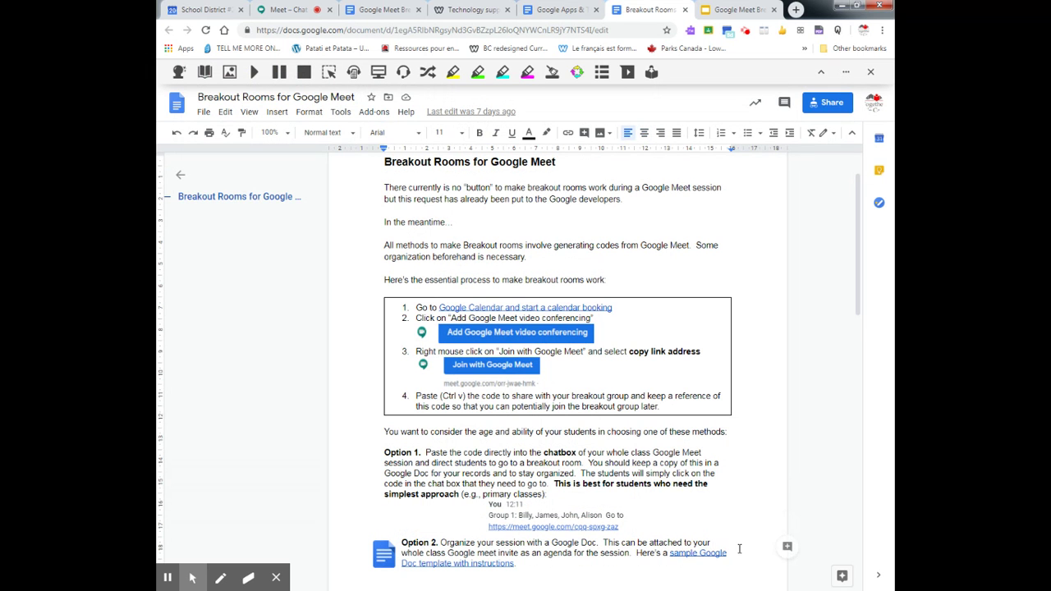
scroll(738, 548, "down", 1)
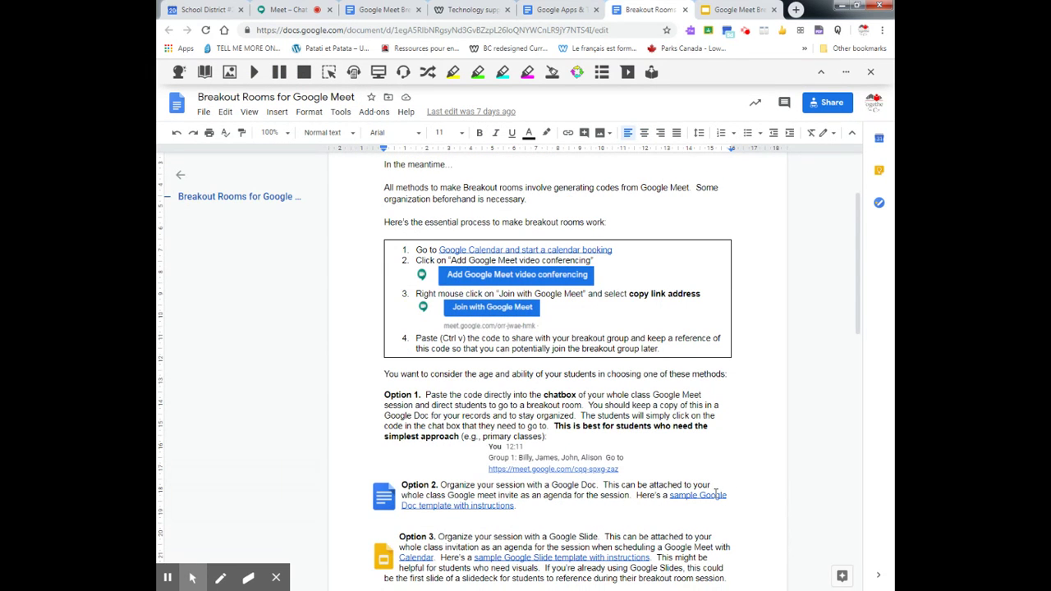
scroll(682, 530, "down", 1)
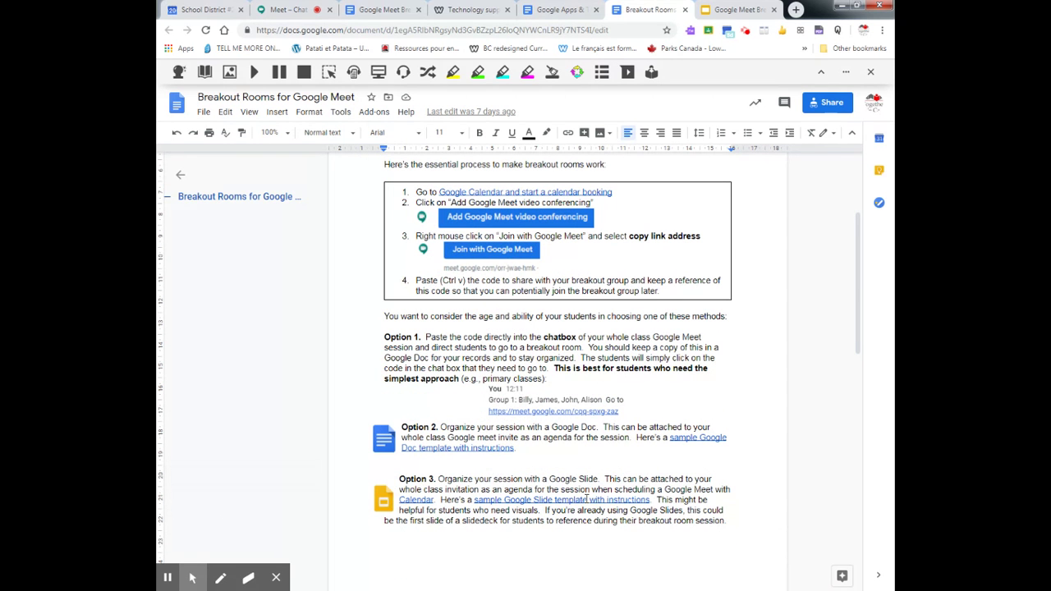
left_click(586, 499)
left_click(577, 518)
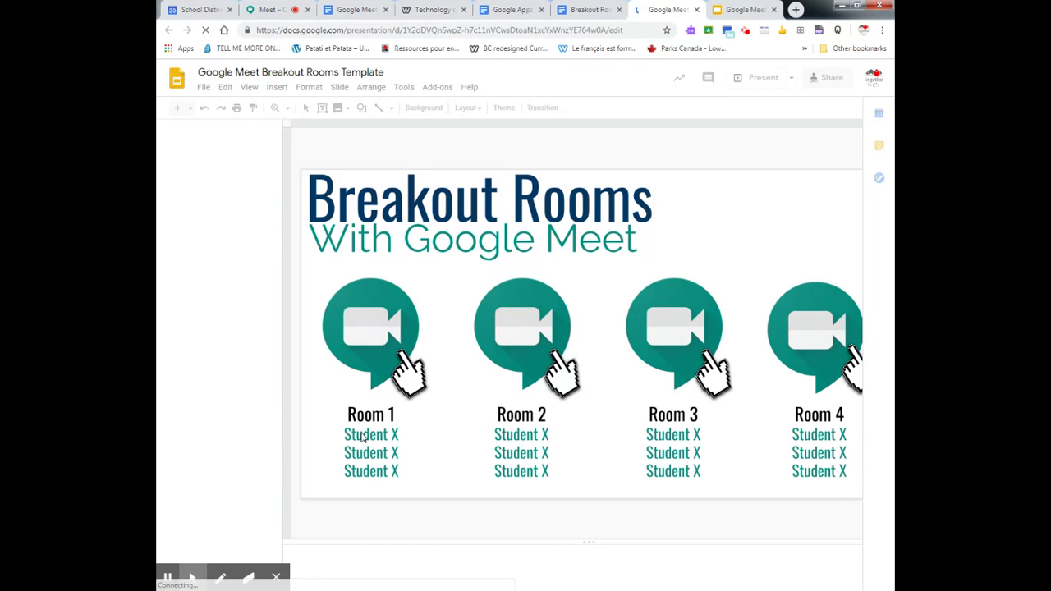
- Start making a copy of the entire presentation via File > Make a copy
left_click(364, 339)
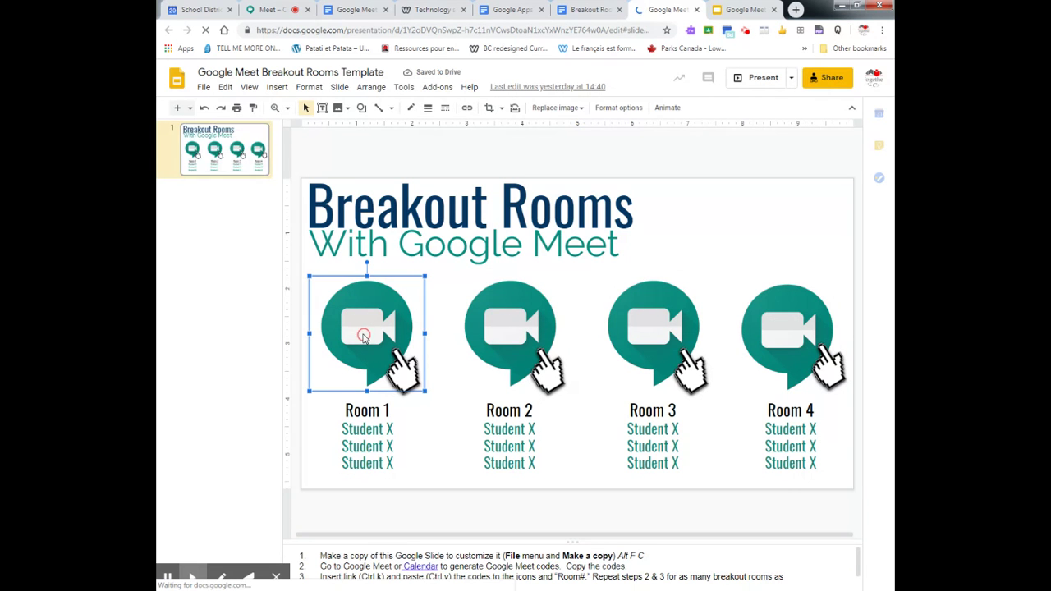
left_click(204, 88)
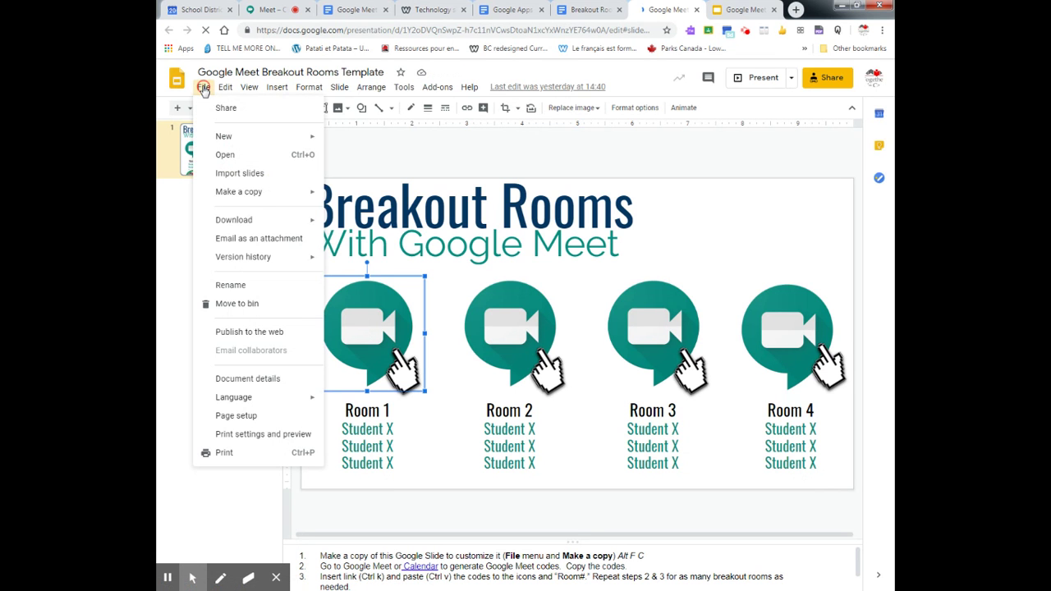
mouse_move(248, 198)
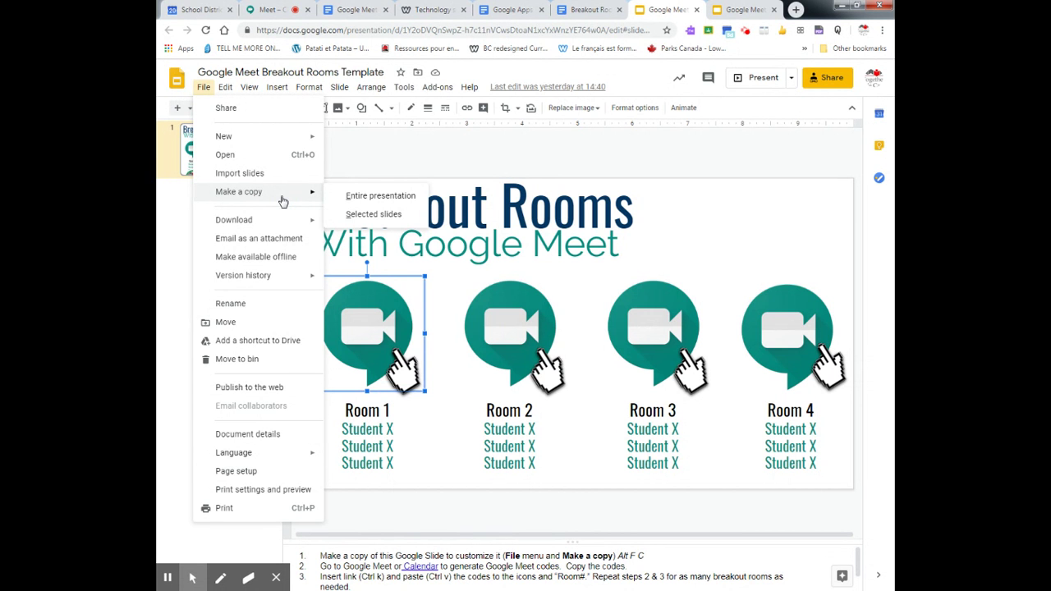
left_click(356, 197)
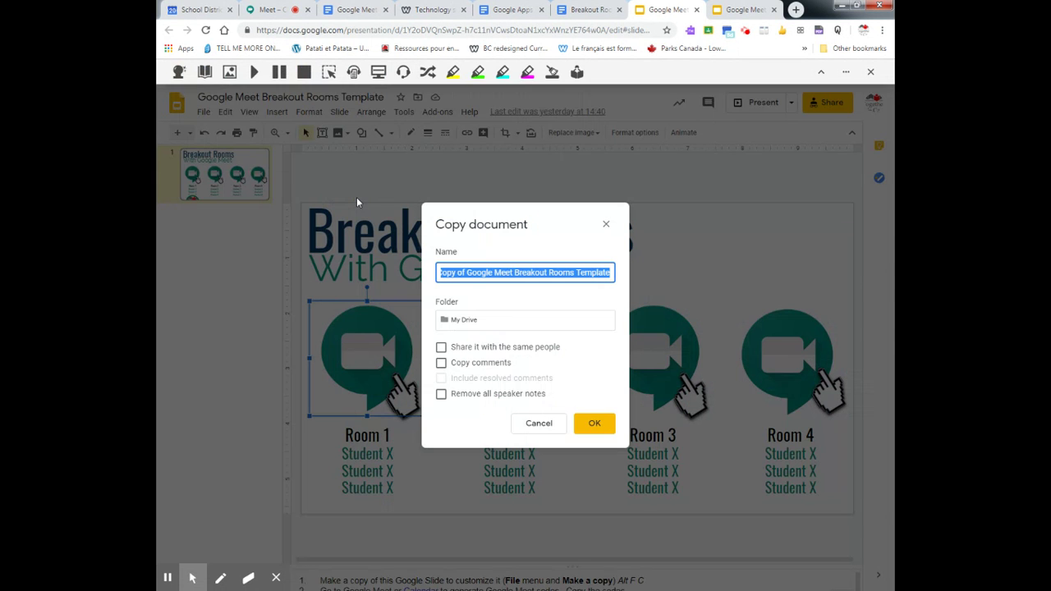
- Delete 'Copy of' so the copy is named 'Google Meet Breakout Rooms Template'
left_click_drag(465, 272, 387, 252)
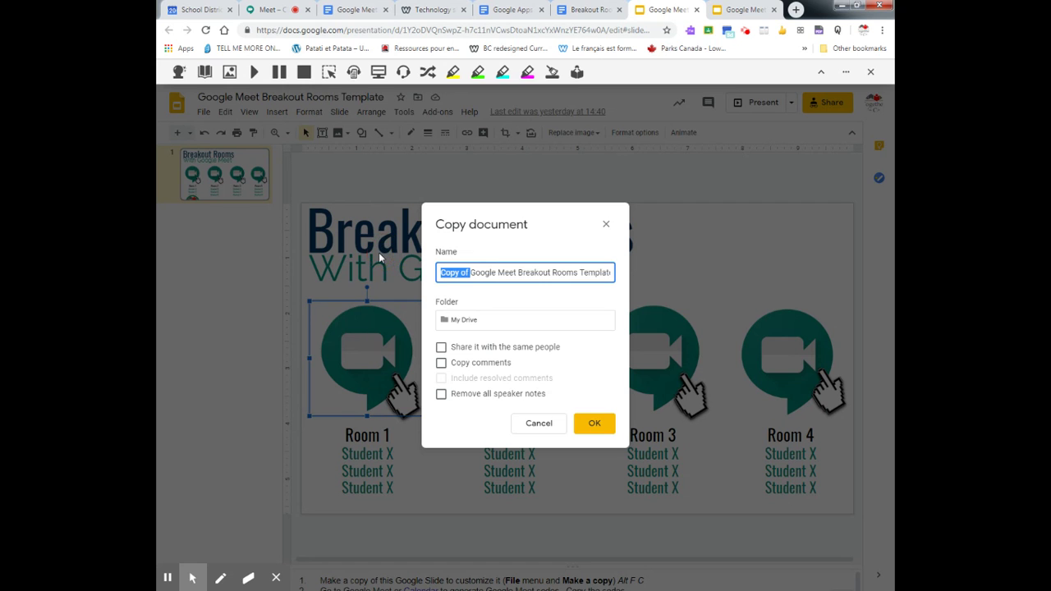
key("BackSpace")
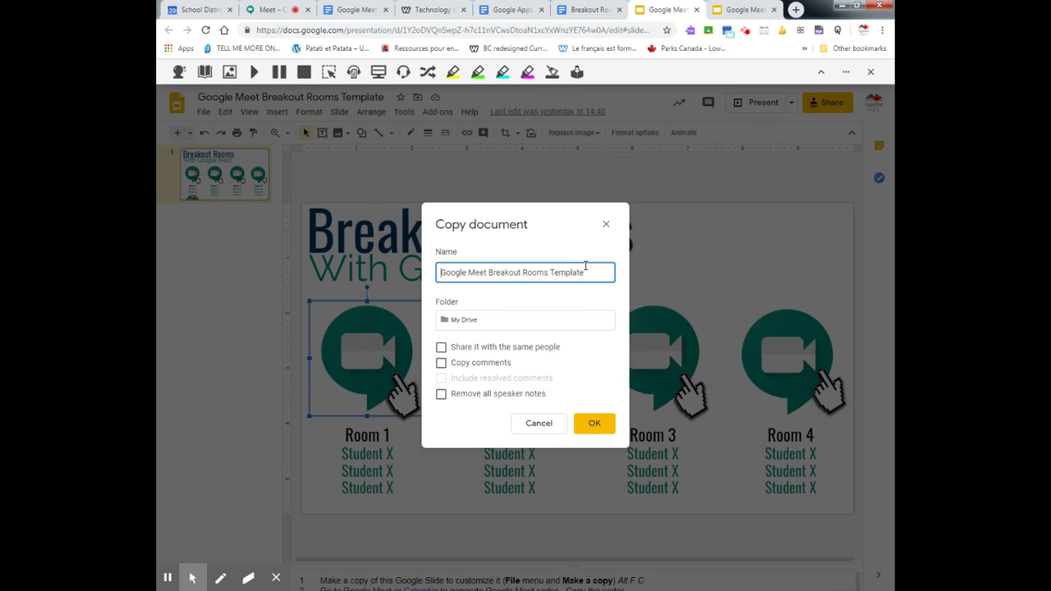
left_click_drag(585, 271, 547, 271)
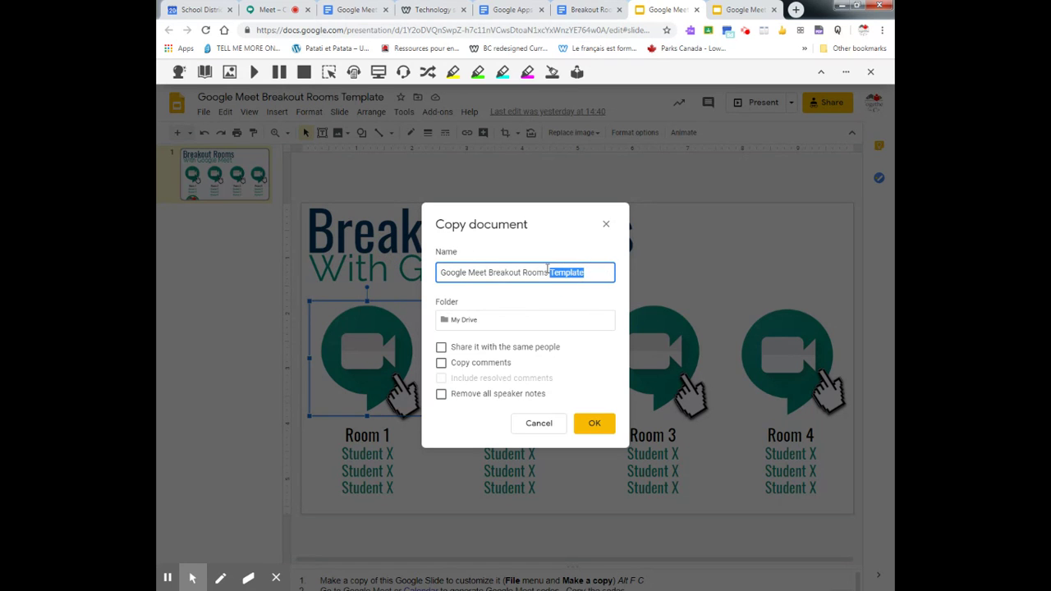